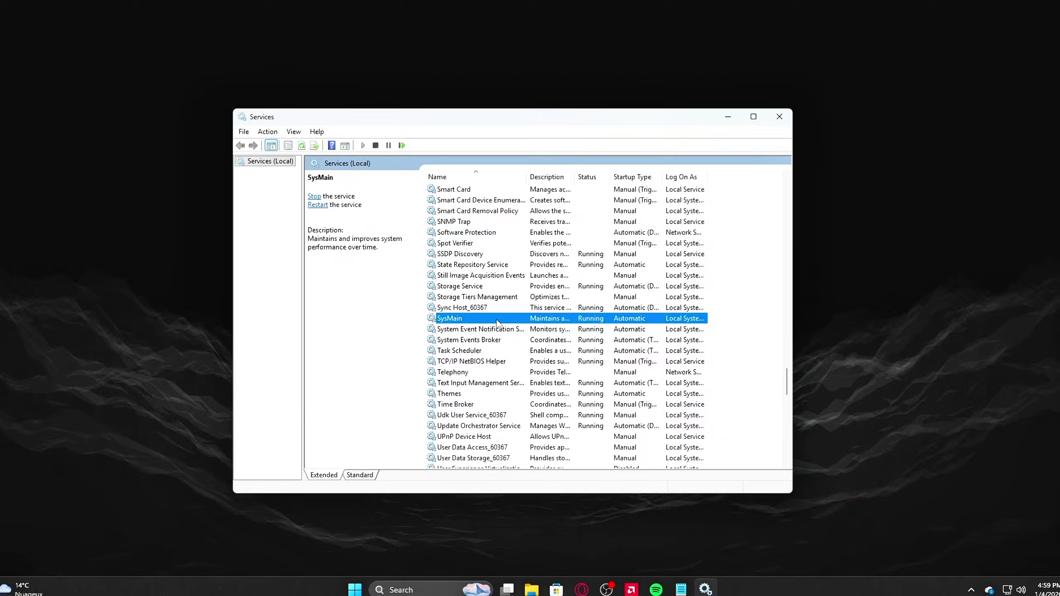
In SysMain's Properties, choose Disabled as the startup type.
right_click(498, 320)
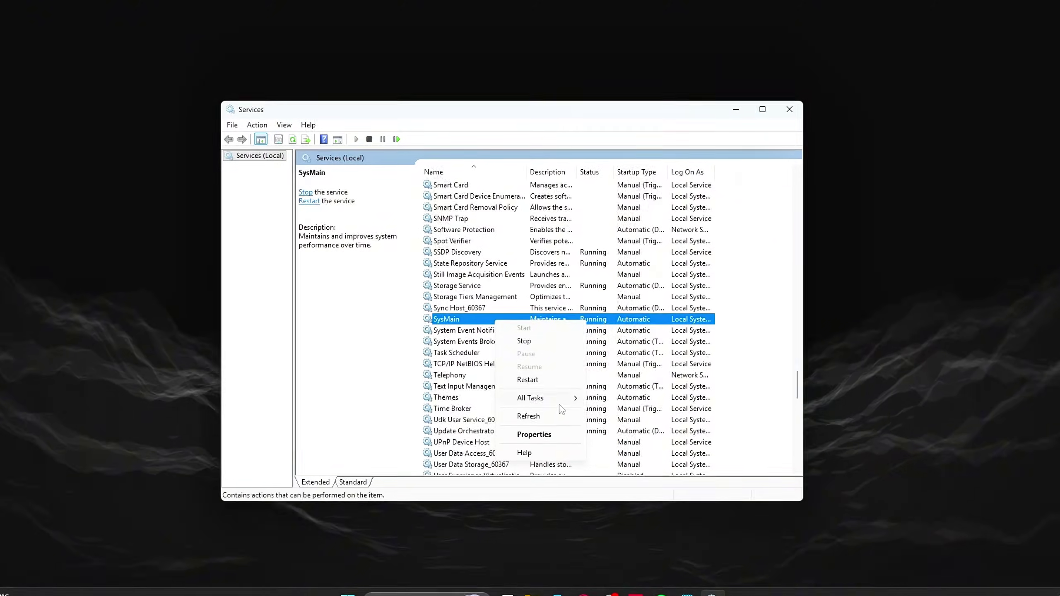
left_click(533, 436)
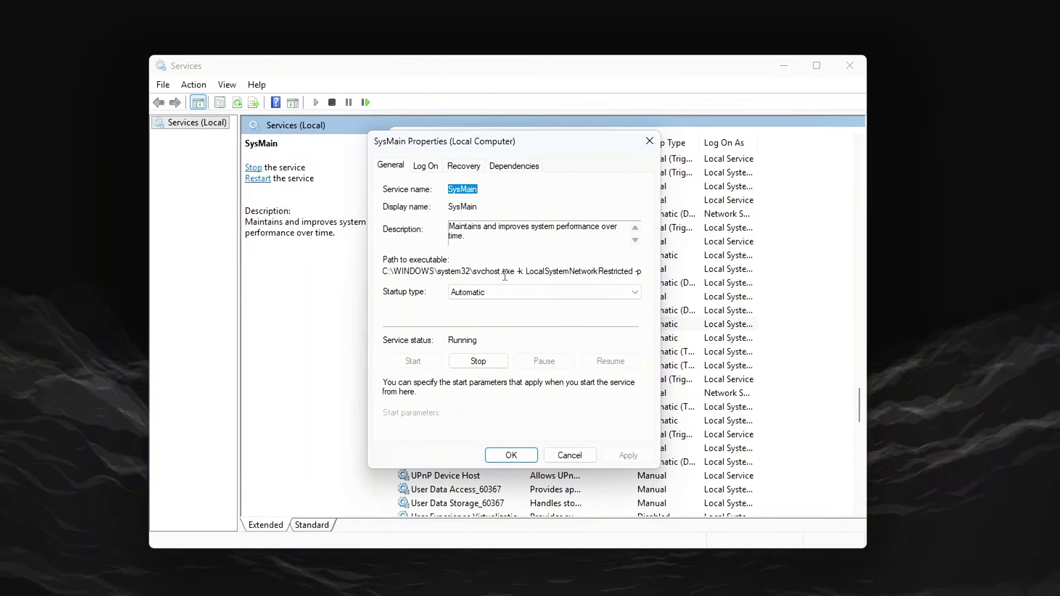
left_click(502, 292)
left_click(484, 328)
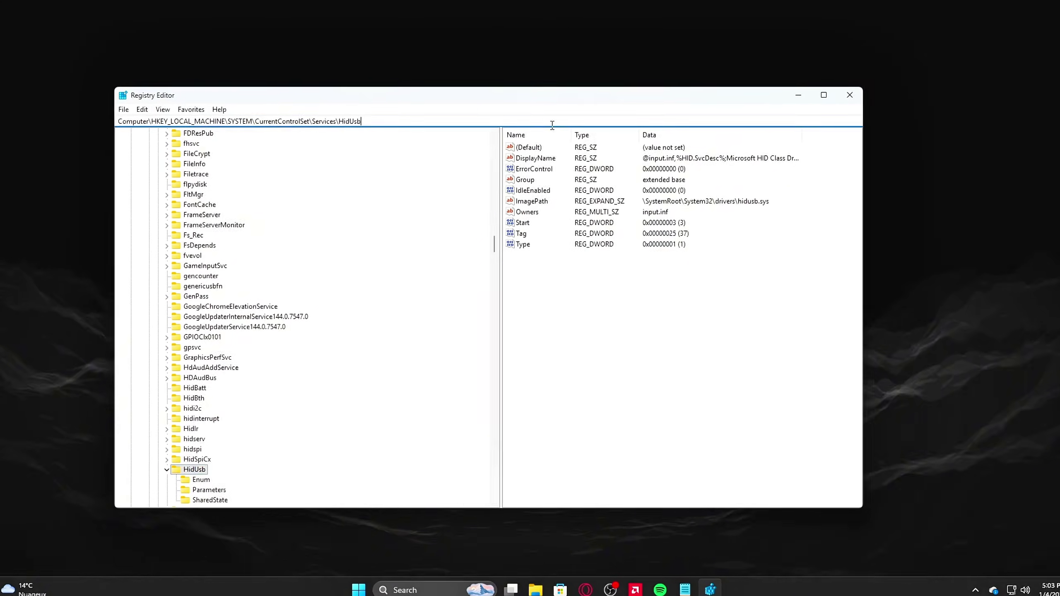
Under Session Manager\kernel, create a DWORD (32-bit) value named GlobalTimerResolutionRequests.
key("Return")
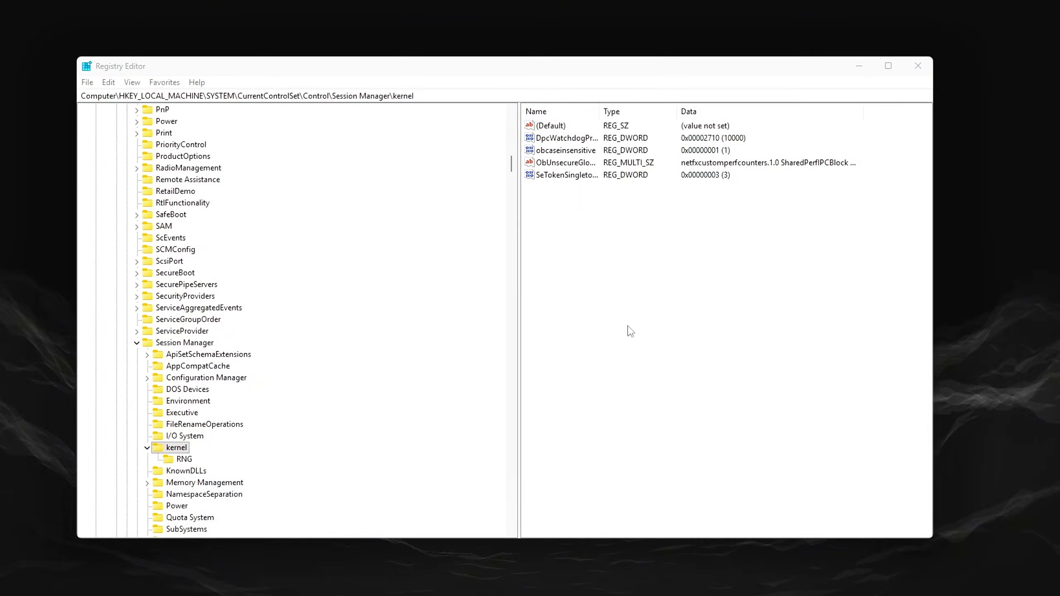
left_click(637, 304)
right_click(623, 310)
mouse_move(688, 322)
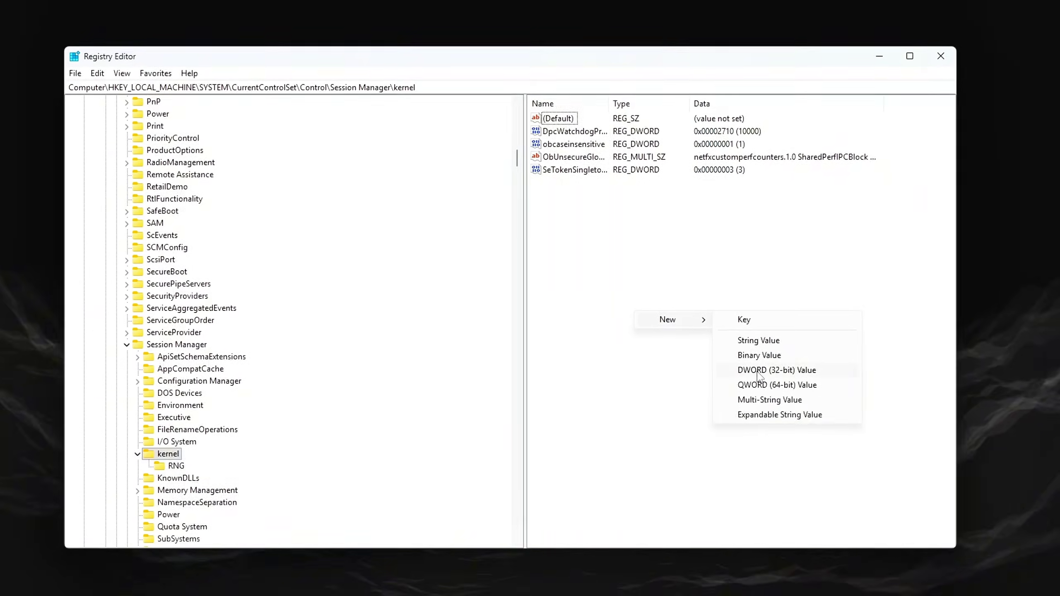
left_click(751, 369)
left_click(596, 183)
key("ctrl+a")
type("GlobalTimerResolutionRequests")
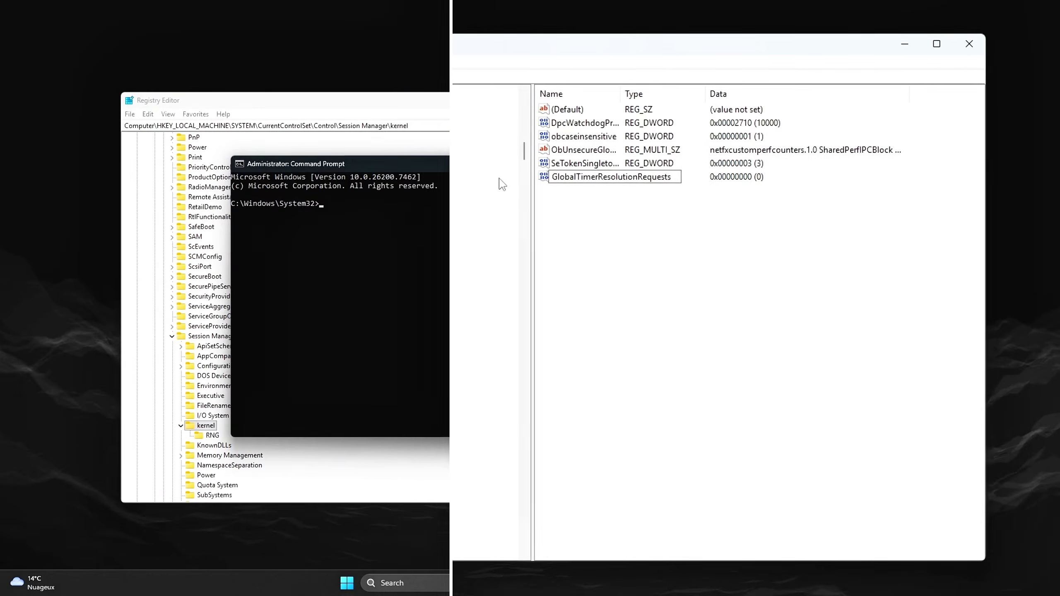
Run bcdedit /set disabledynamictick yes in the administrator Command Prompt.
key("Return")
type("bcdedit /set disabledynamictick yes")
key("Return")
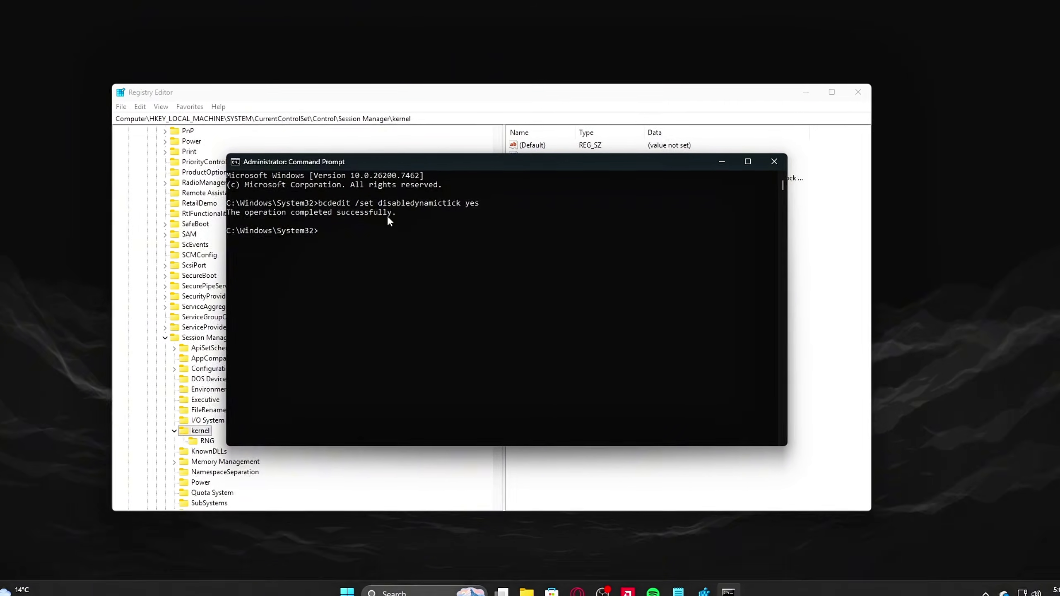
left_click_drag(469, 204, 404, 218)
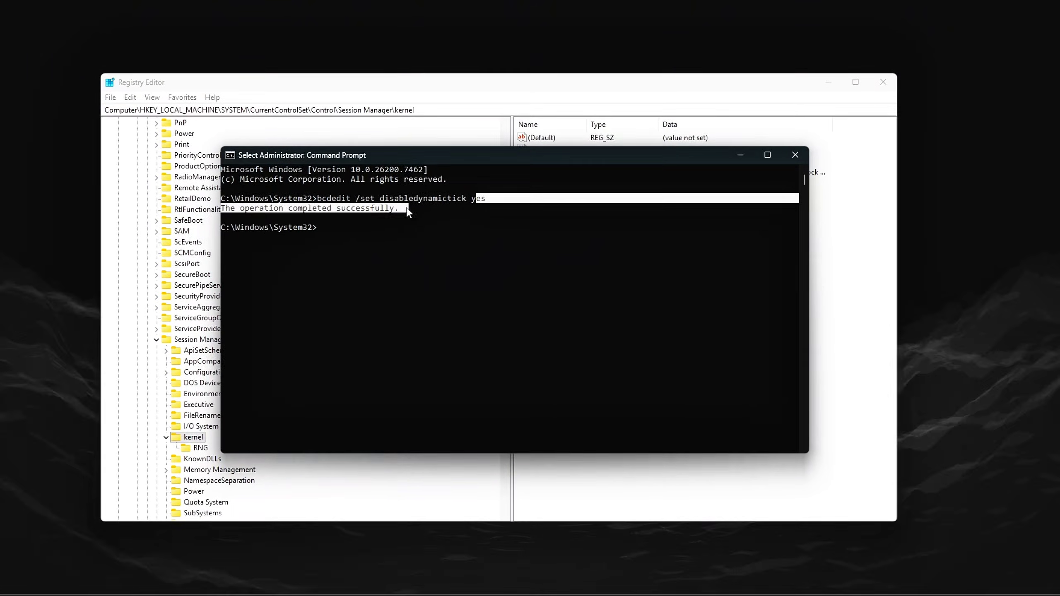
key("Escape")
Run bcdedit to list boot entries and confirm disabledynamictick reads Yes.
key("Up")
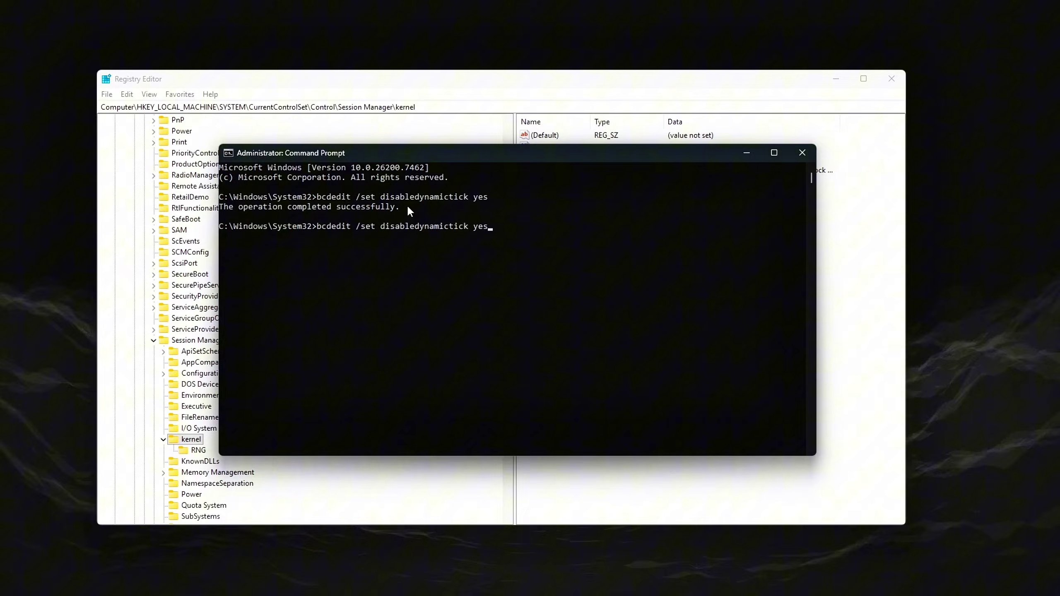
key("BackSpace")
key("BackSpace")
key("BackSpace")
key("BackSpace")
key("BackSpace")
key("BackSpace")
key("BackSpace")
key("BackSpace")
key("BackSpace")
key("BackSpace")
key("BackSpace")
key("BackSpace")
key("BackSpace")
key("BackSpace")
key("BackSpace")
key("BackSpace")
key("BackSpace")
key("BackSpace")
key("BackSpace")
key("BackSpace")
key("Return")
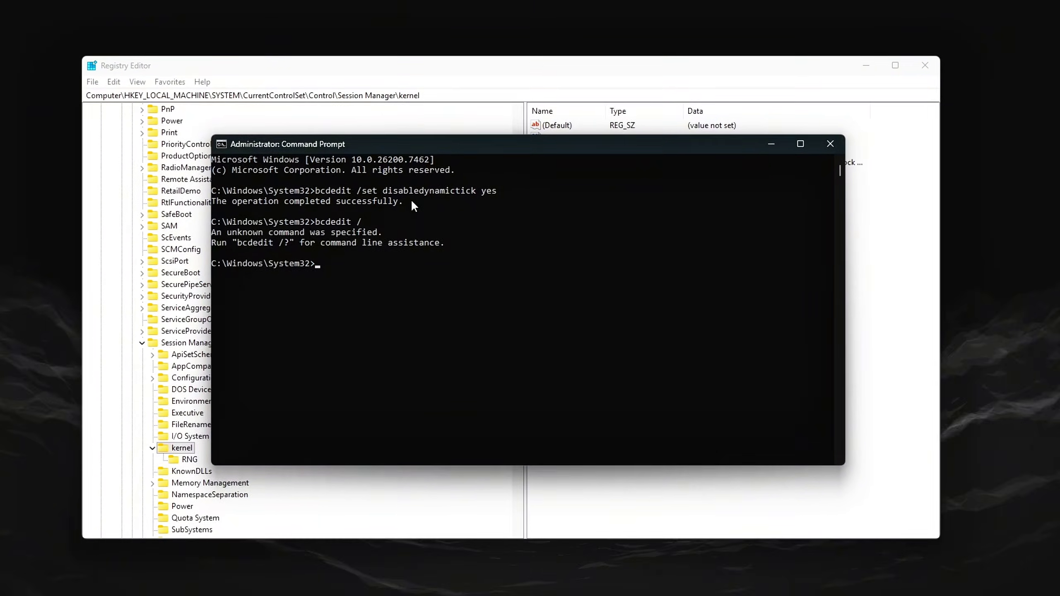
type("bcdedit")
key("Return")
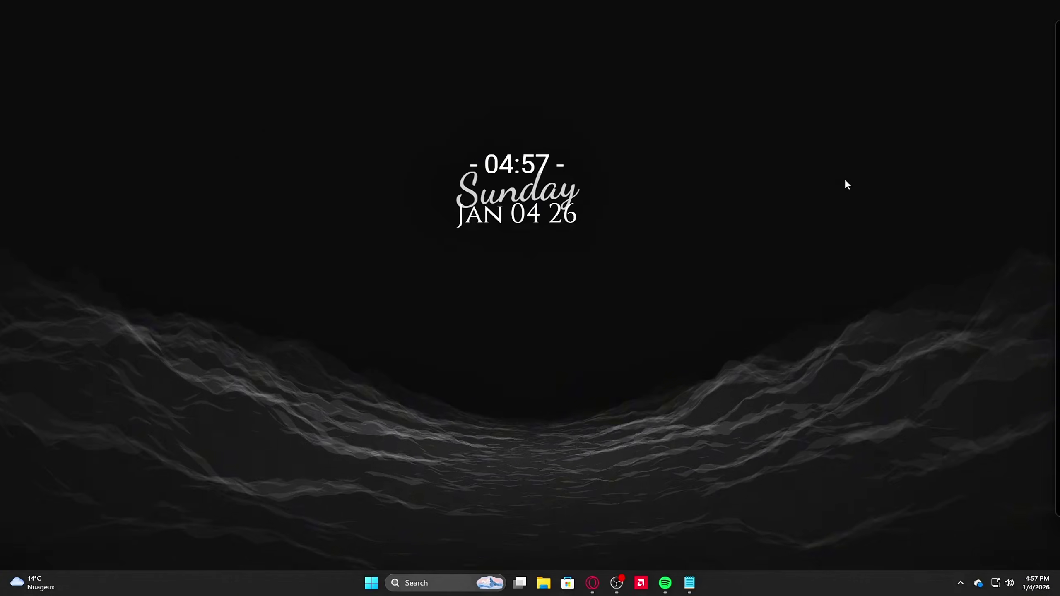
Search Windows for 'la' and launch LatencyMon.
key("super+s")
type("la")
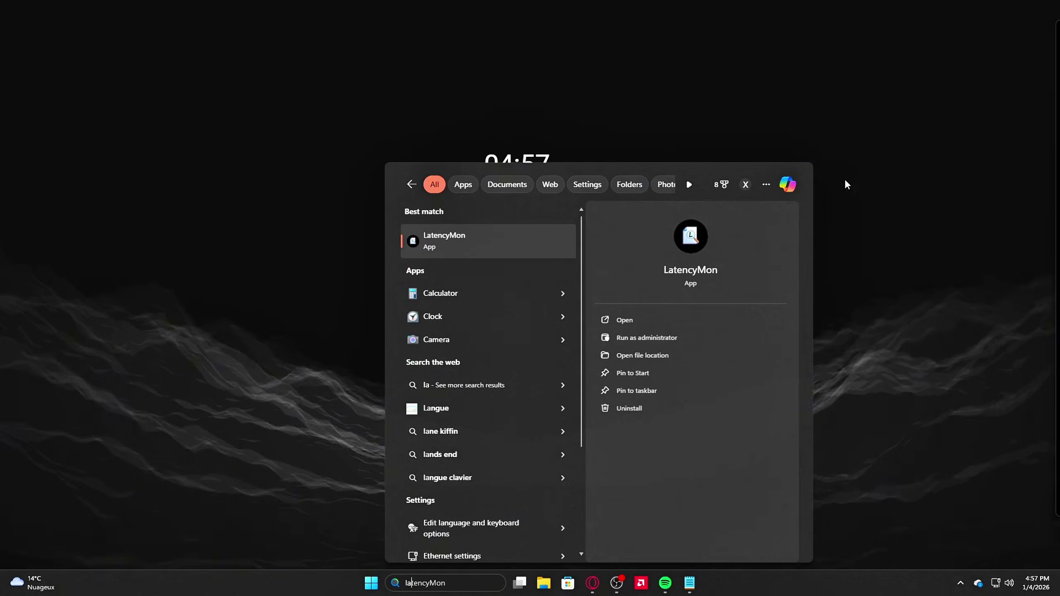
key("Return")
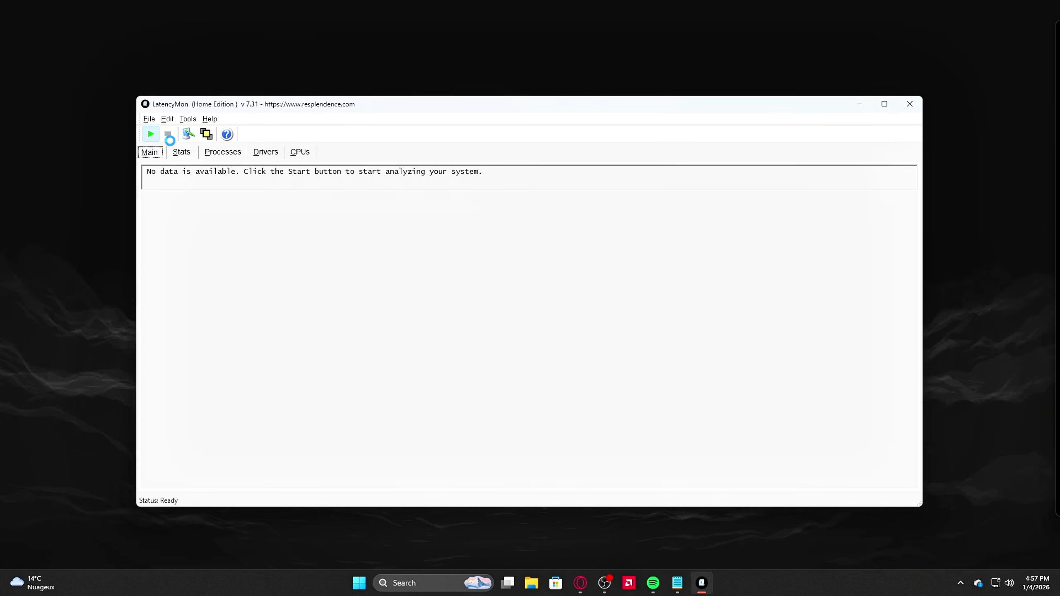
Run a LatencyMon analysis and sort Drivers by Highest execution (ms) descending, selecting dxgkrnl.sys.
left_click(151, 134)
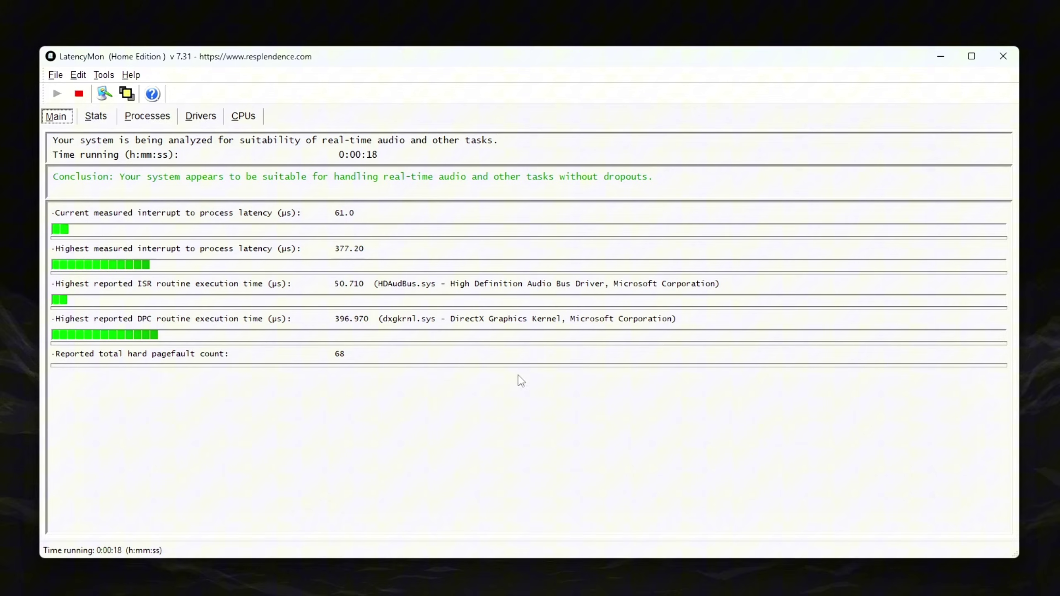
left_click(197, 115)
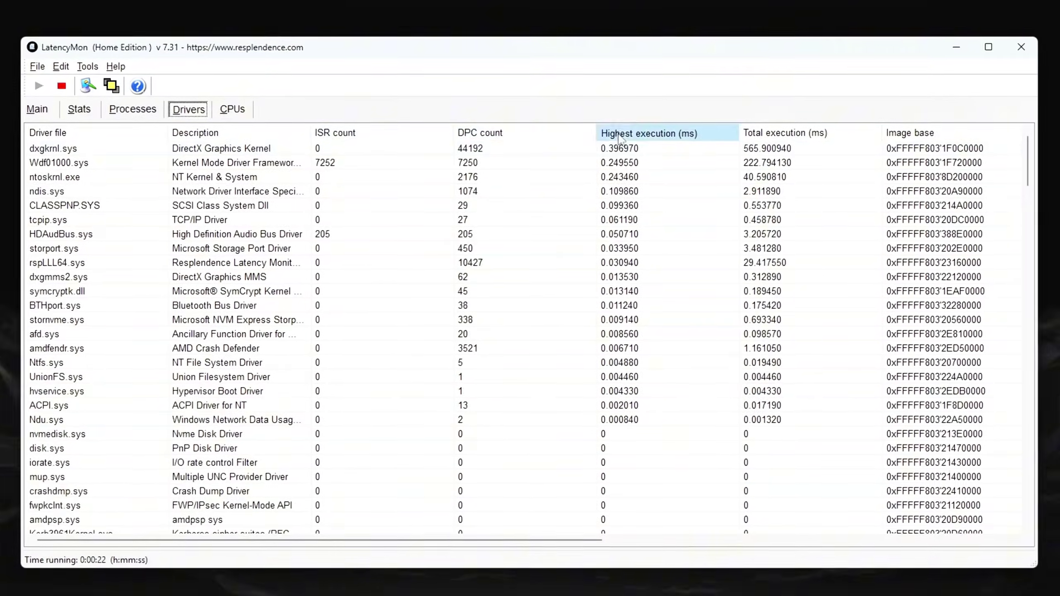
left_click(620, 140)
left_click(619, 135)
left_click(619, 147)
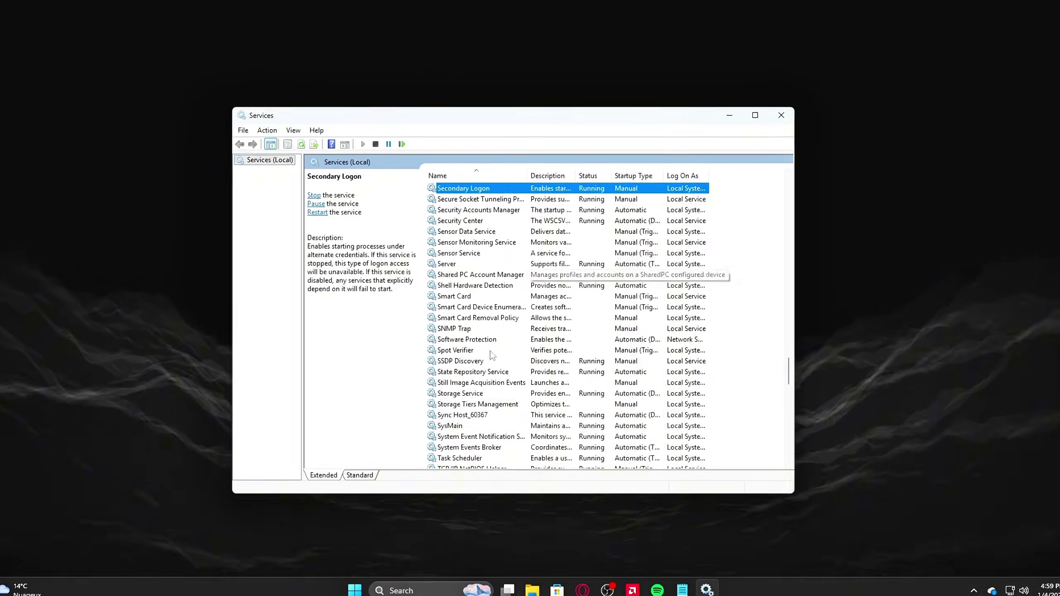
Set SysMain's startup type to Disabled, stop the service and apply.
left_click(449, 426)
left_click_drag(788, 369, 802, 386)
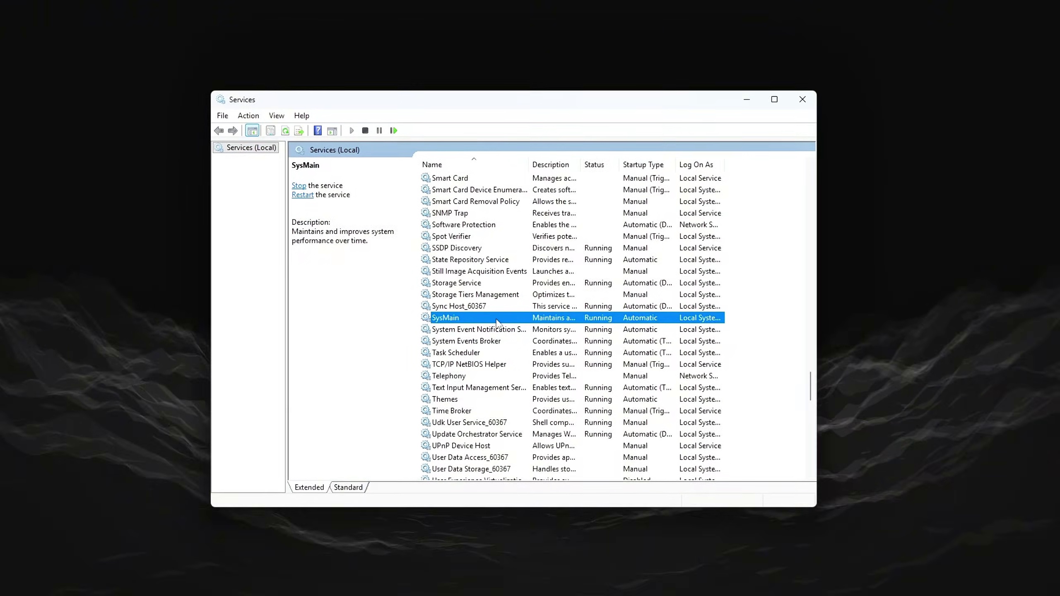
right_click(496, 321)
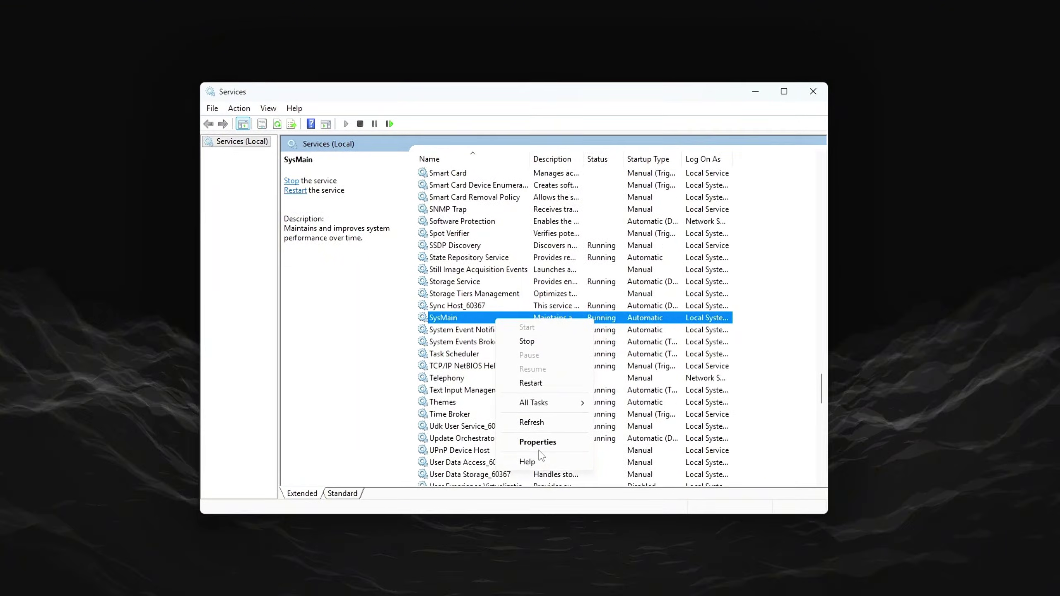
left_click(538, 443)
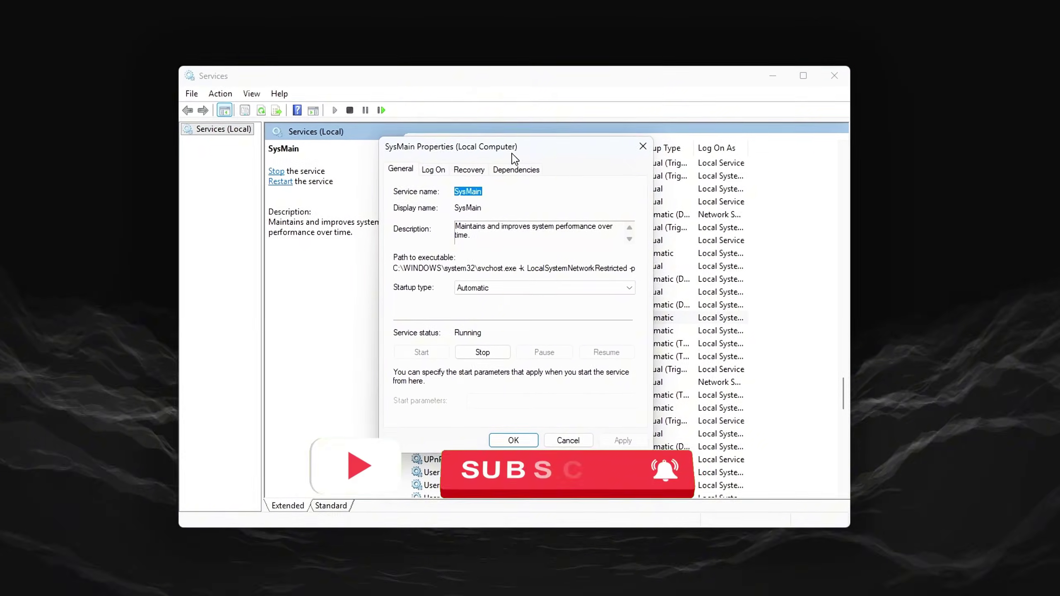
left_click(507, 288)
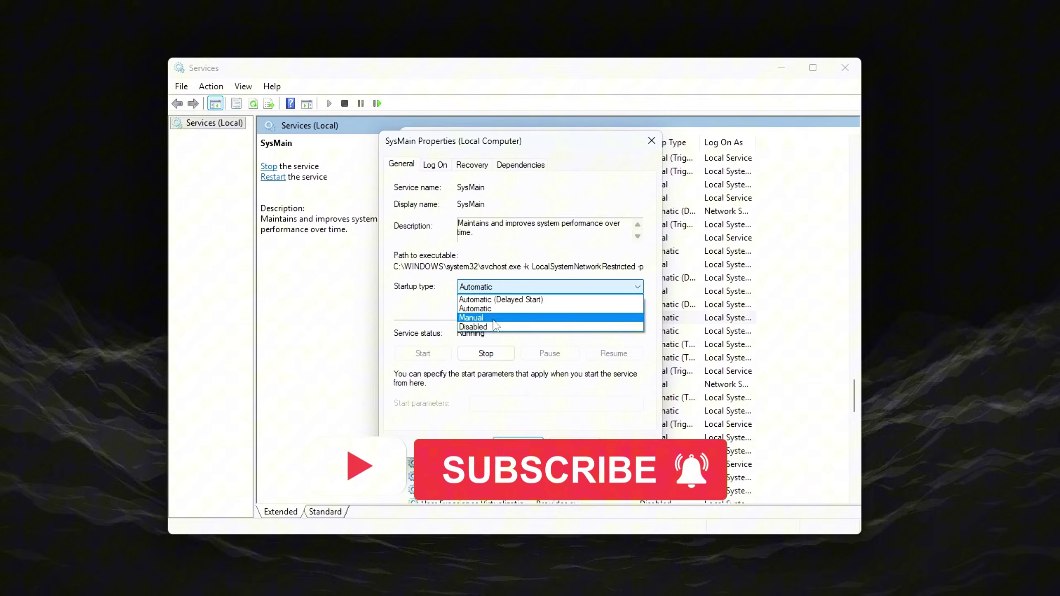
left_click(494, 326)
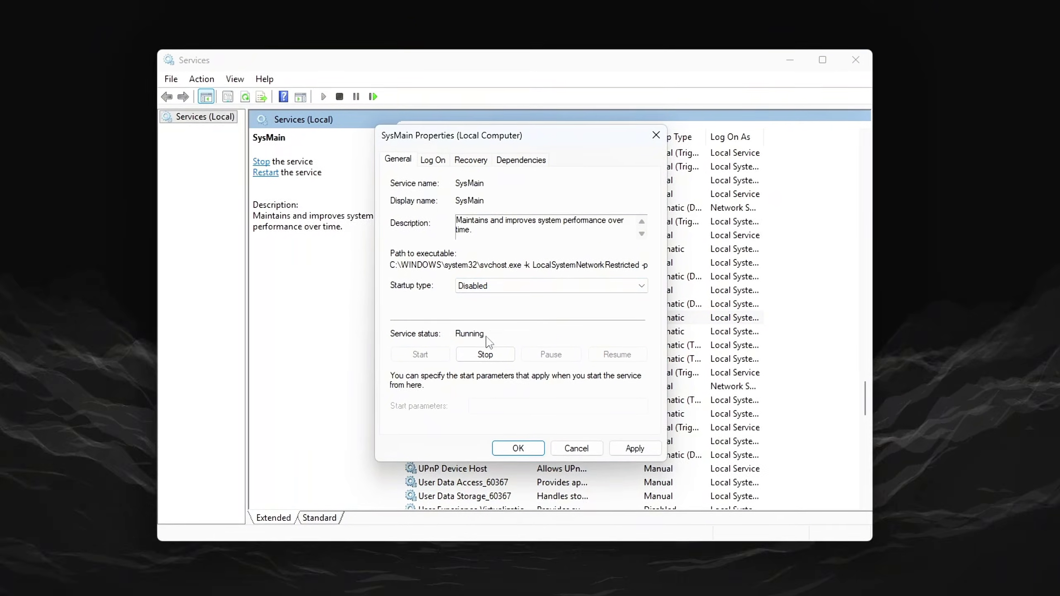
left_click(485, 354)
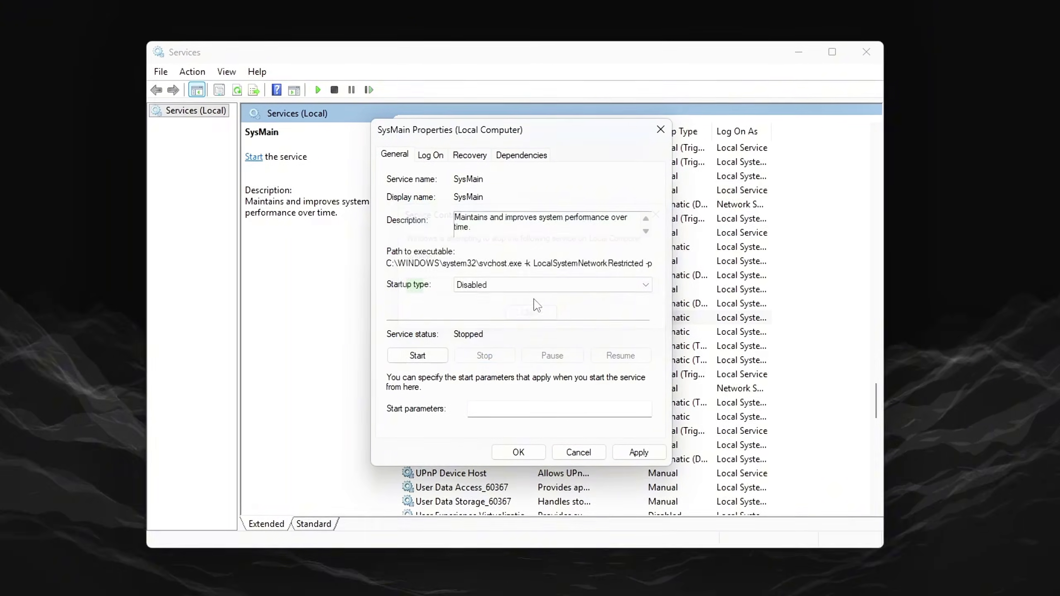
left_click(637, 452)
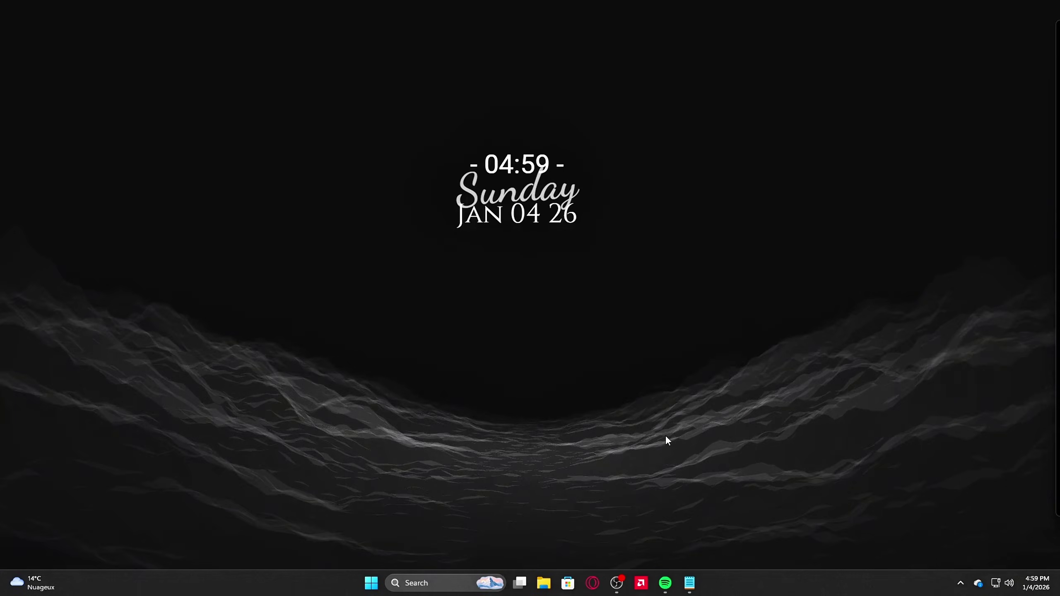
key("super+r")
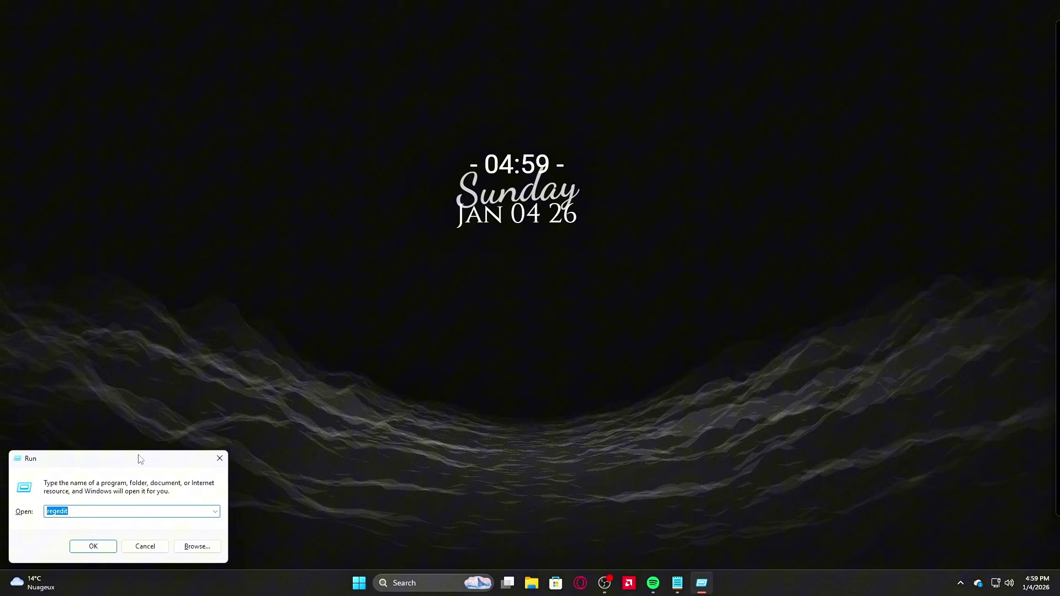
left_click_drag(138, 454, 543, 252)
type("services.msc")
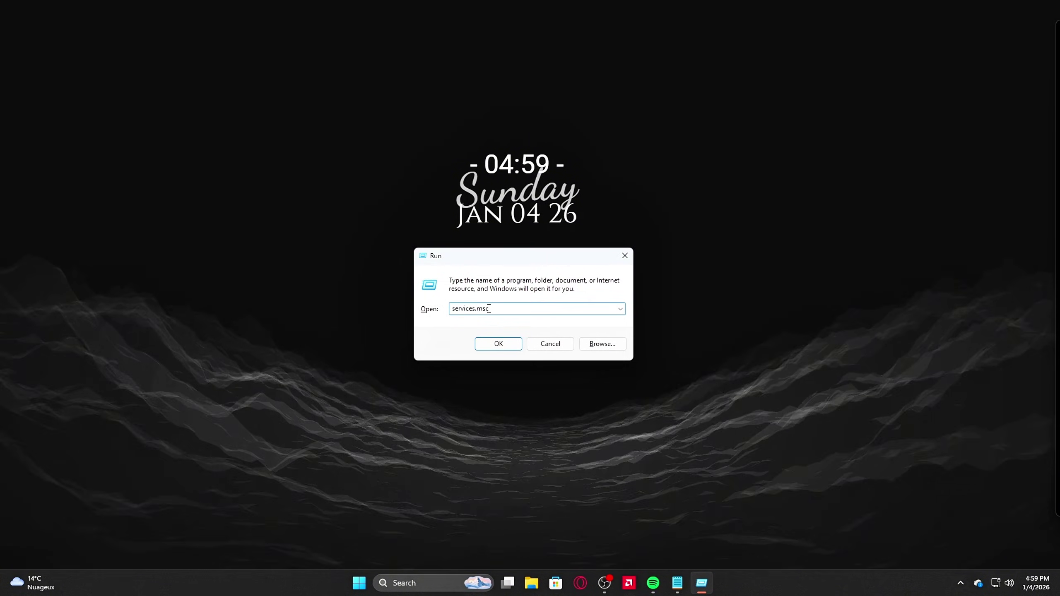
left_click(506, 342)
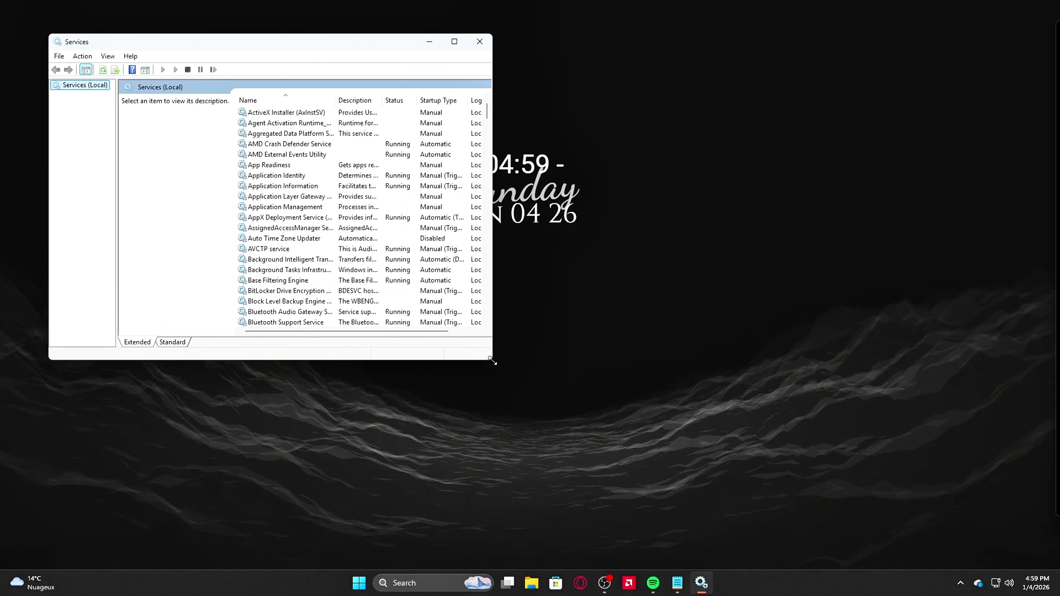
left_click_drag(493, 361, 596, 397)
left_click_drag(504, 31, 543, 75)
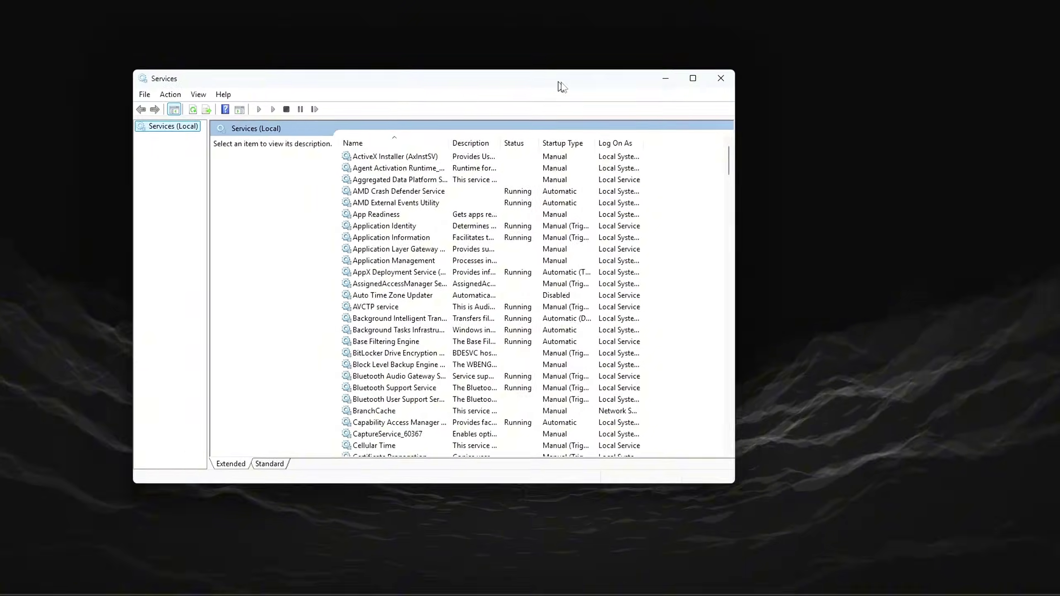
left_click(389, 157)
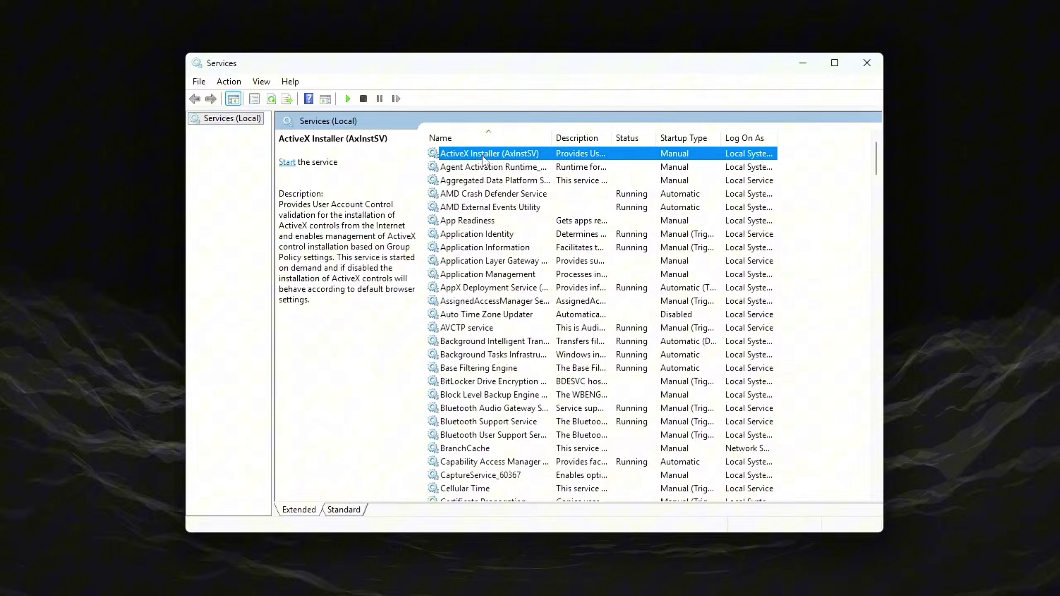
key("s")
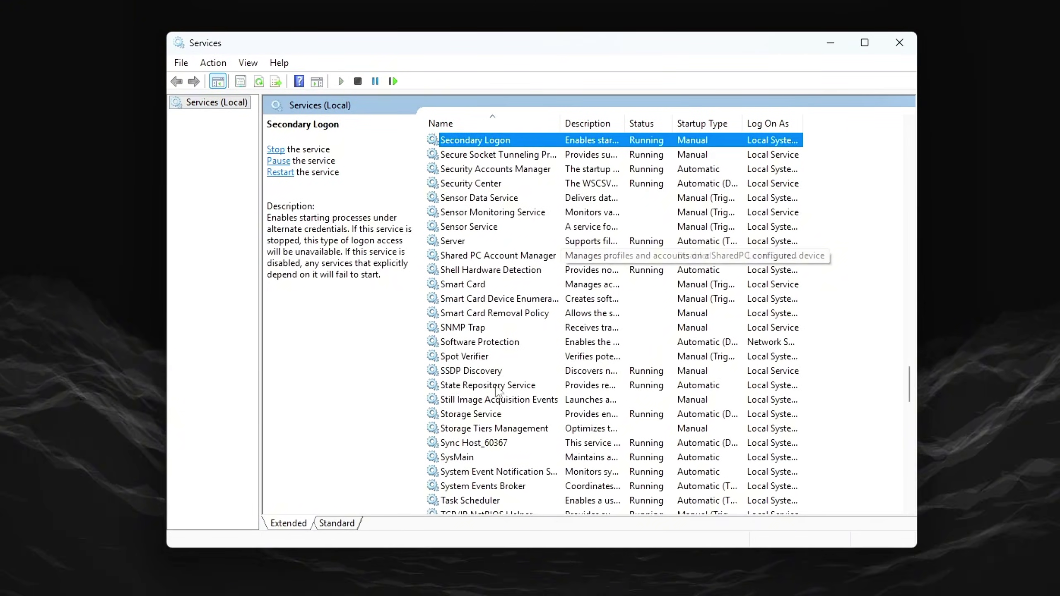
key("s")
key("y")
key("s")
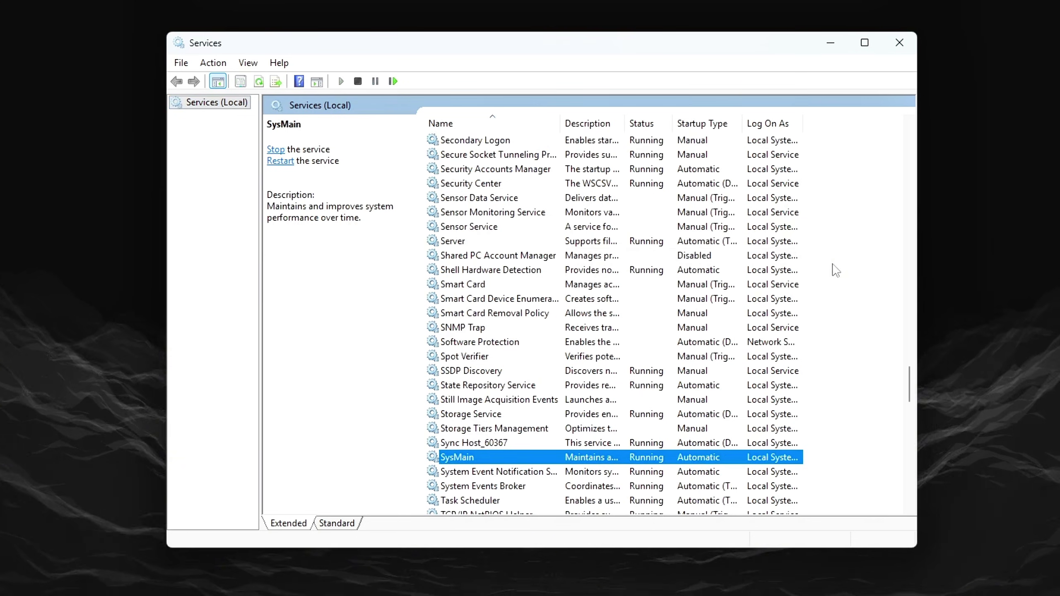
scroll(900, 384, "down", 3)
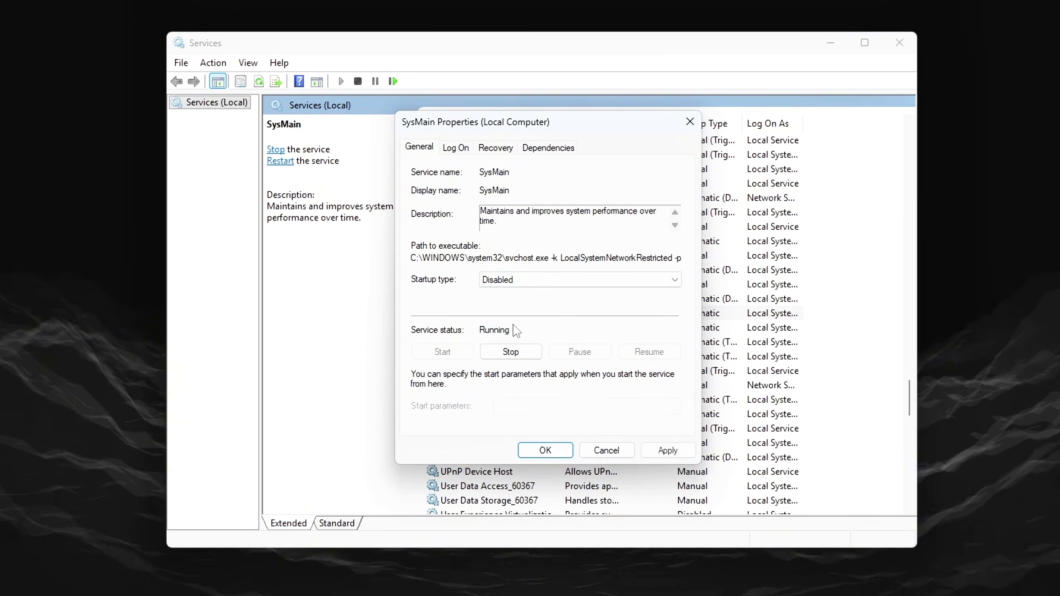
Stop SysMain and close its properties with OK, keeping startup Disabled.
left_click(512, 352)
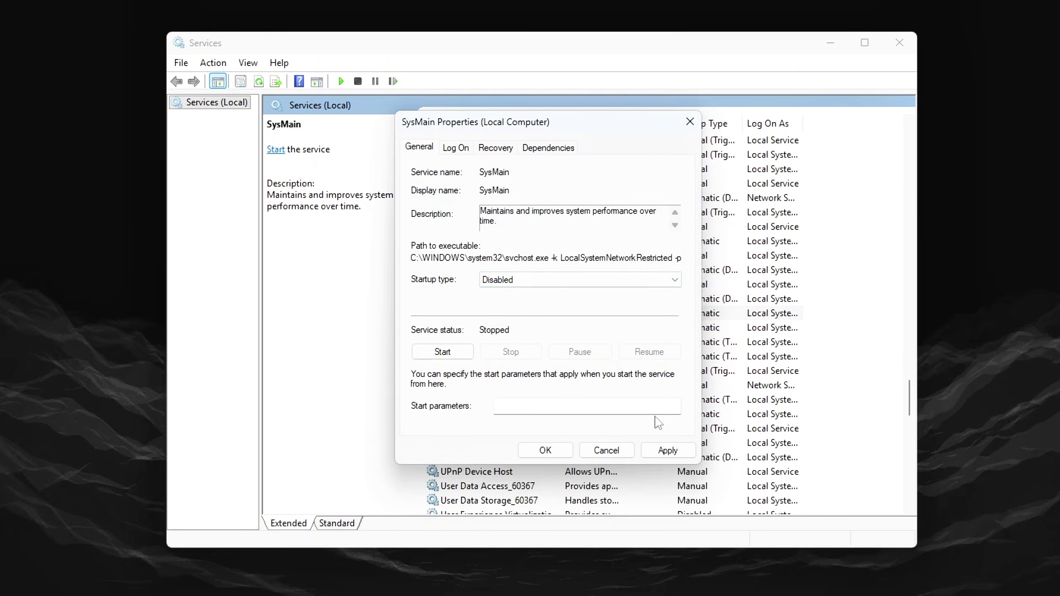
left_click(556, 453)
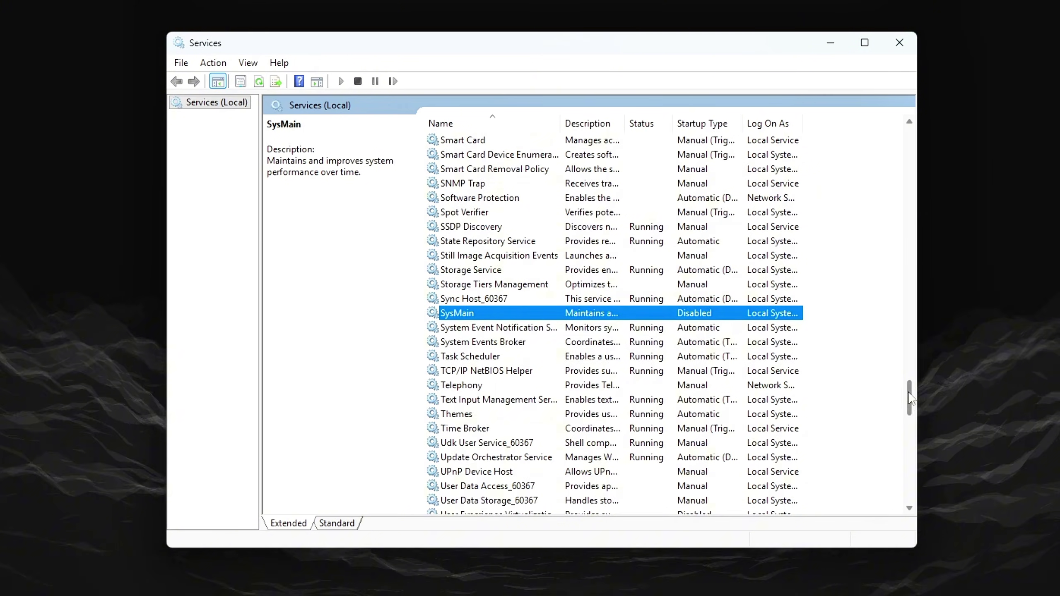
Find Connected User Experiences and Telemetry among the C services and open its properties.
left_click_drag(909, 398, 884, 134)
left_click(552, 142)
key("c")
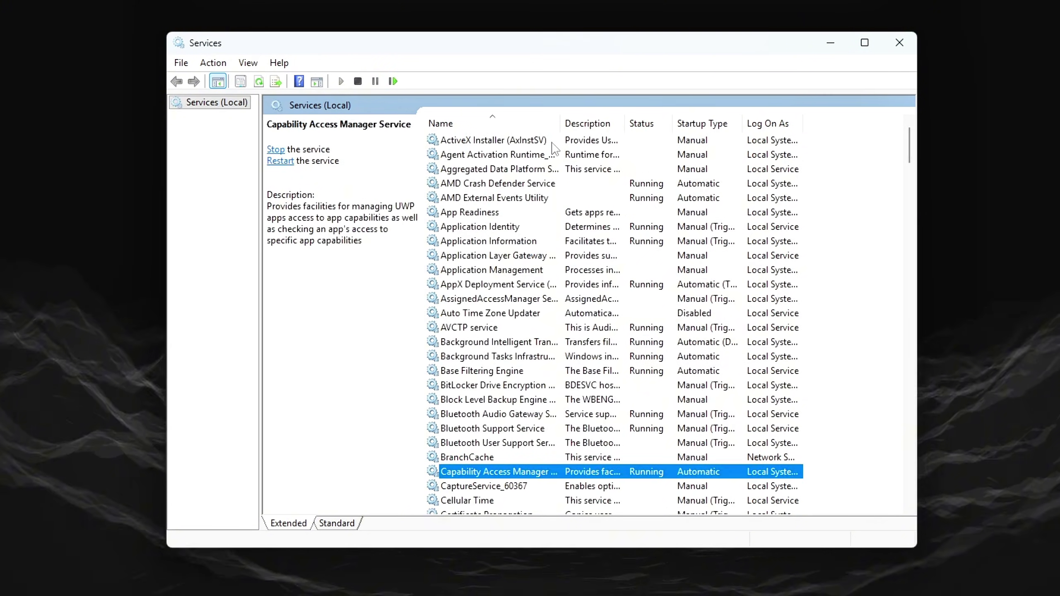
key("c")
key("c")
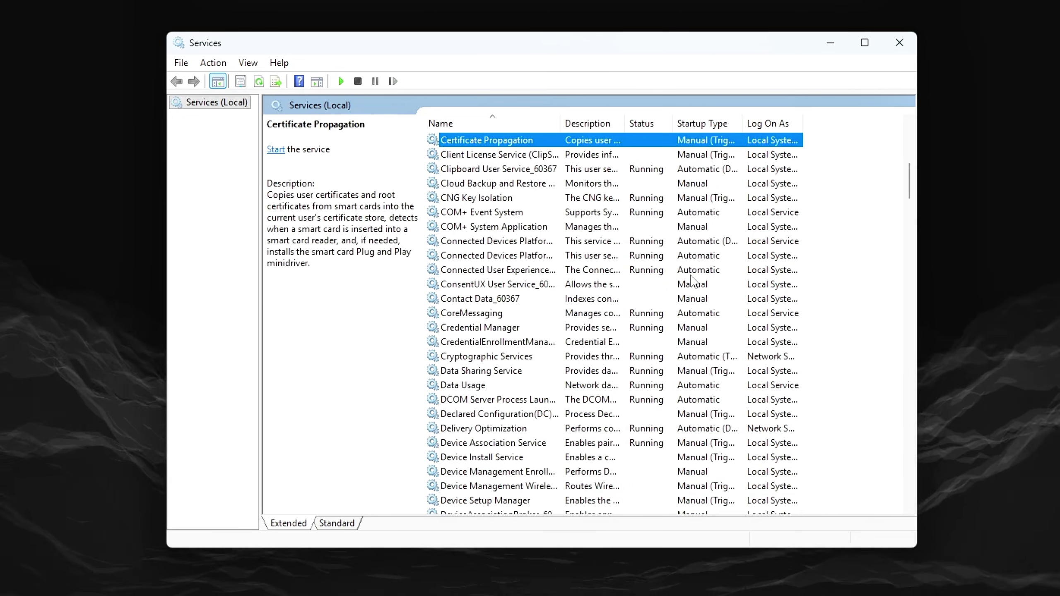
left_click(515, 270)
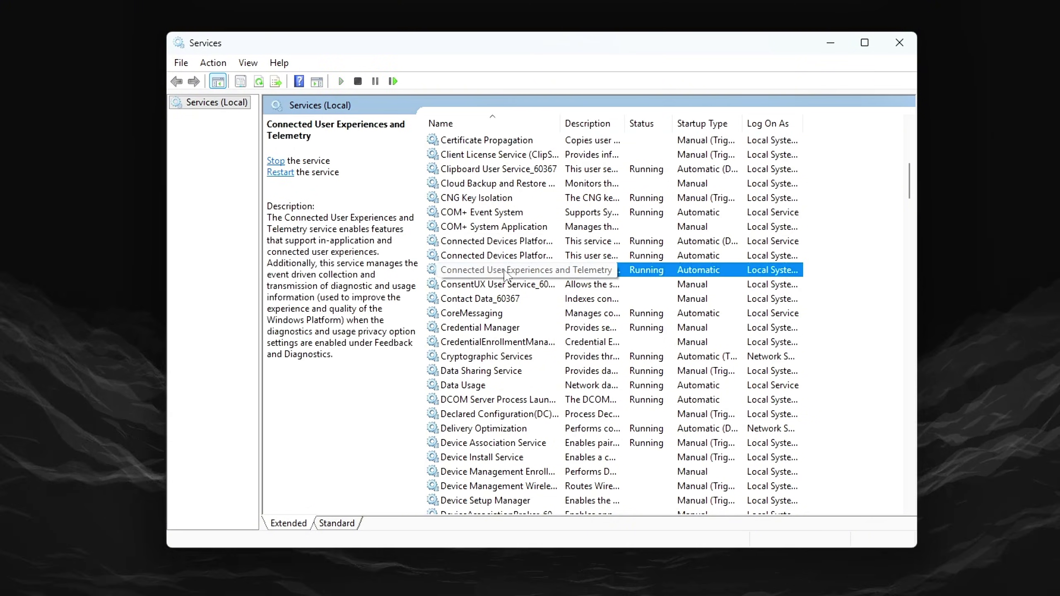
double_click(505, 270)
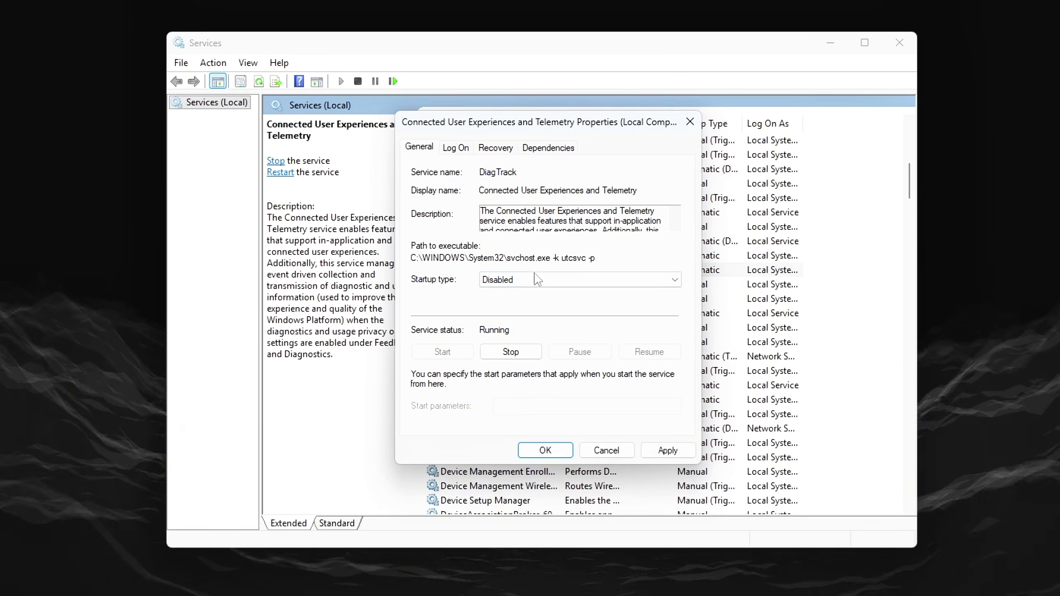
Stop the telemetry service, apply the Disabled startup type, and close with OK.
left_click(503, 351)
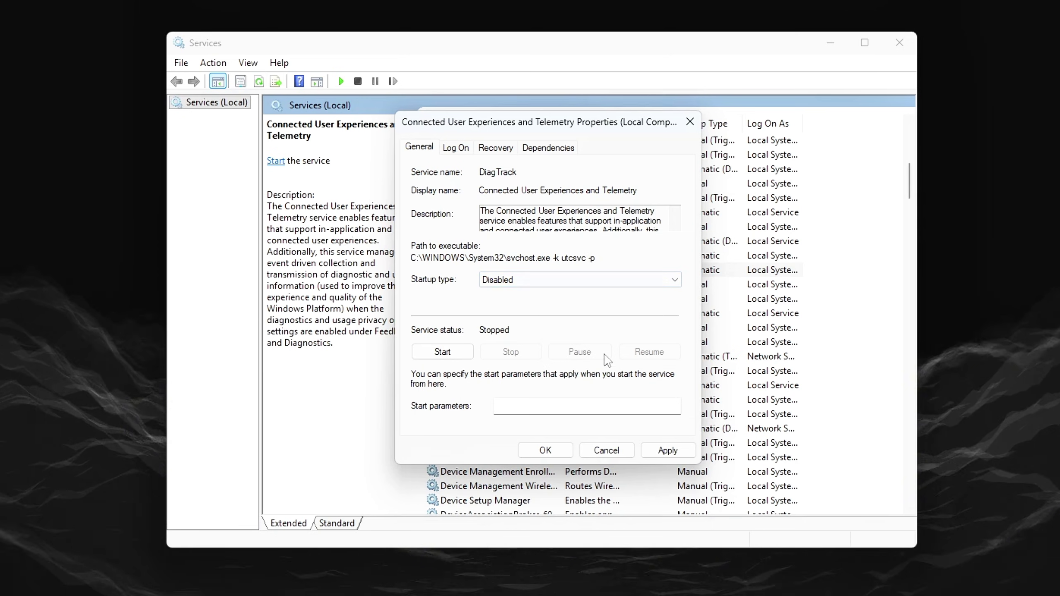
left_click(669, 450)
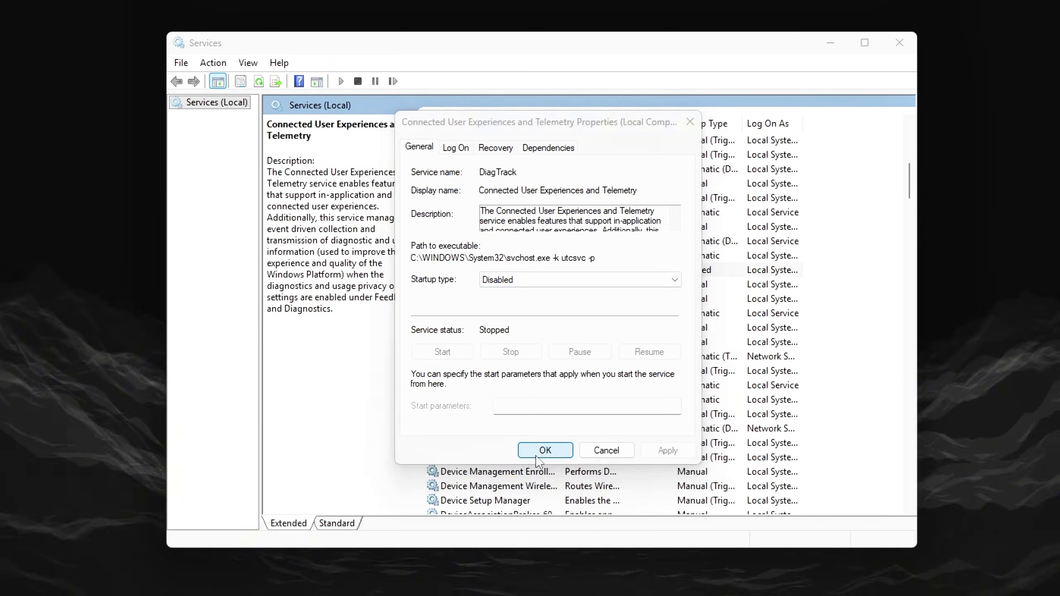
left_click(538, 452)
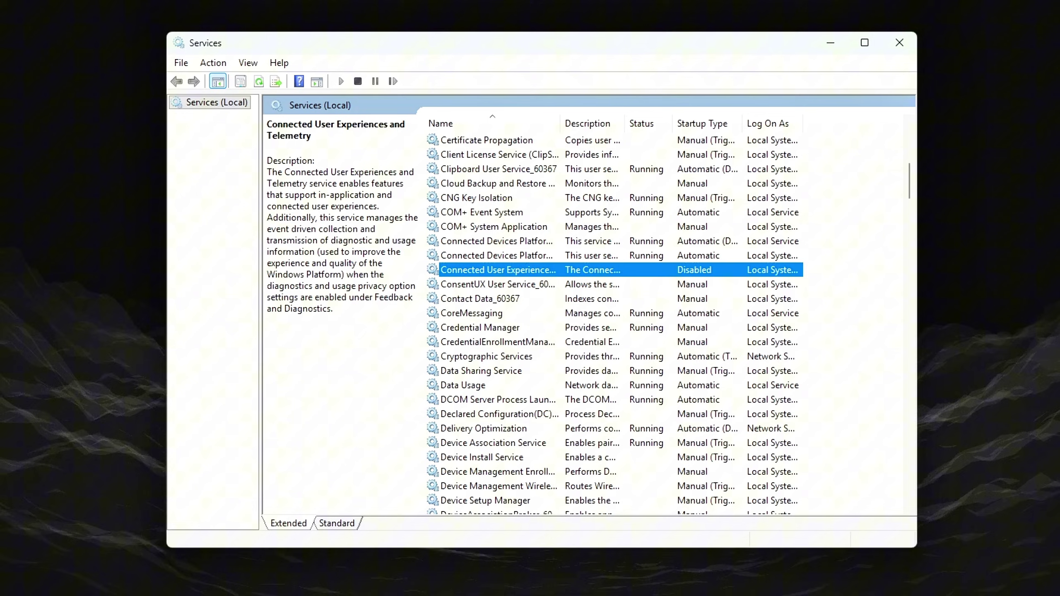
Locate Windows Search in the service list and open its properties.
key("d")
scroll(910, 255, "down", 18)
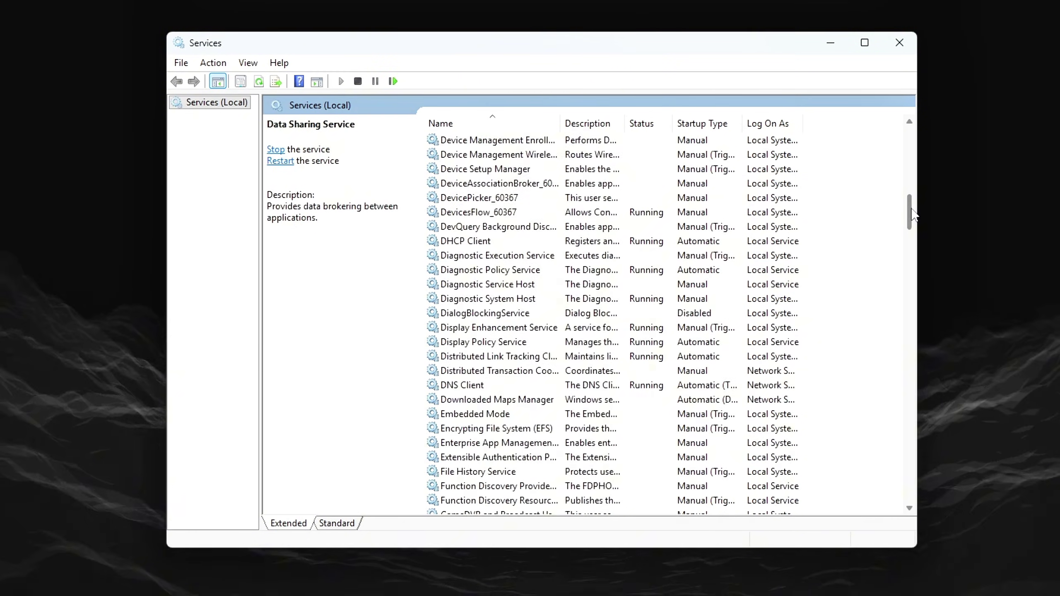
left_click_drag(911, 255, 916, 469)
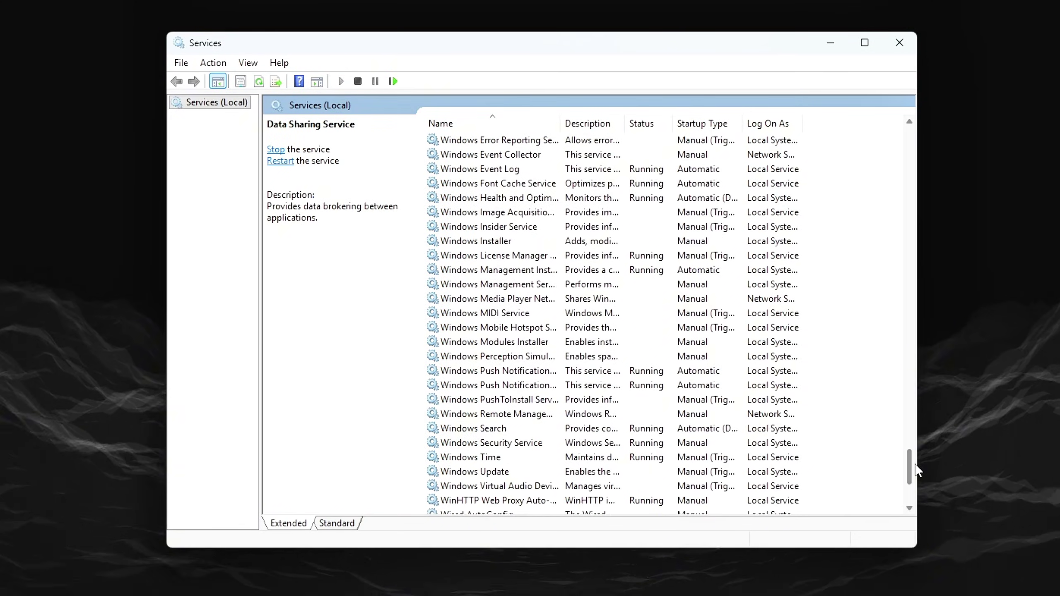
left_click(474, 442)
double_click(475, 429)
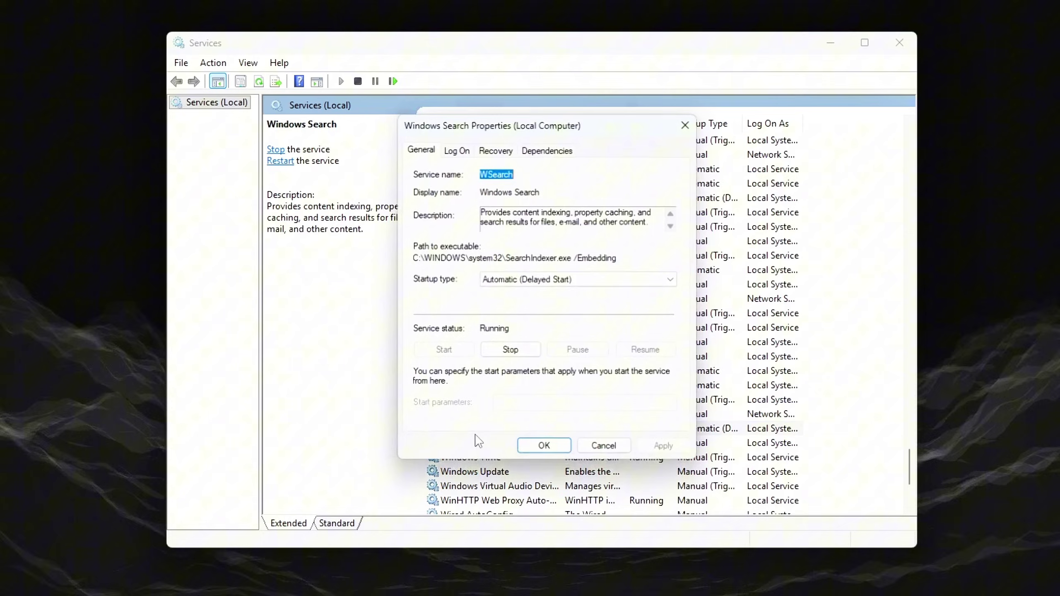
Set Windows Search to Disabled, stop it, apply, and close the dialog.
left_click(532, 284)
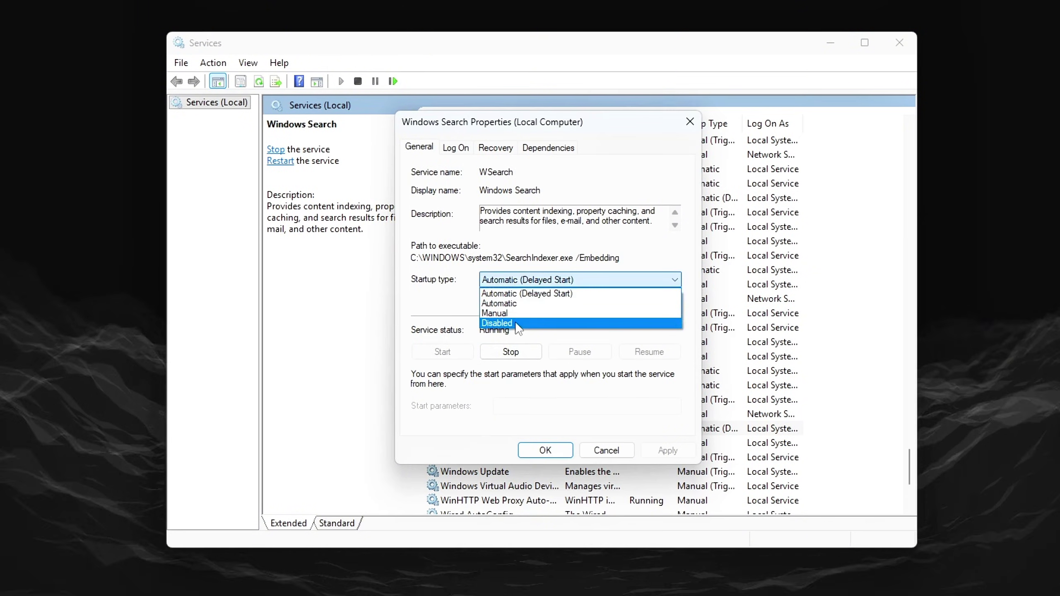
left_click(509, 356)
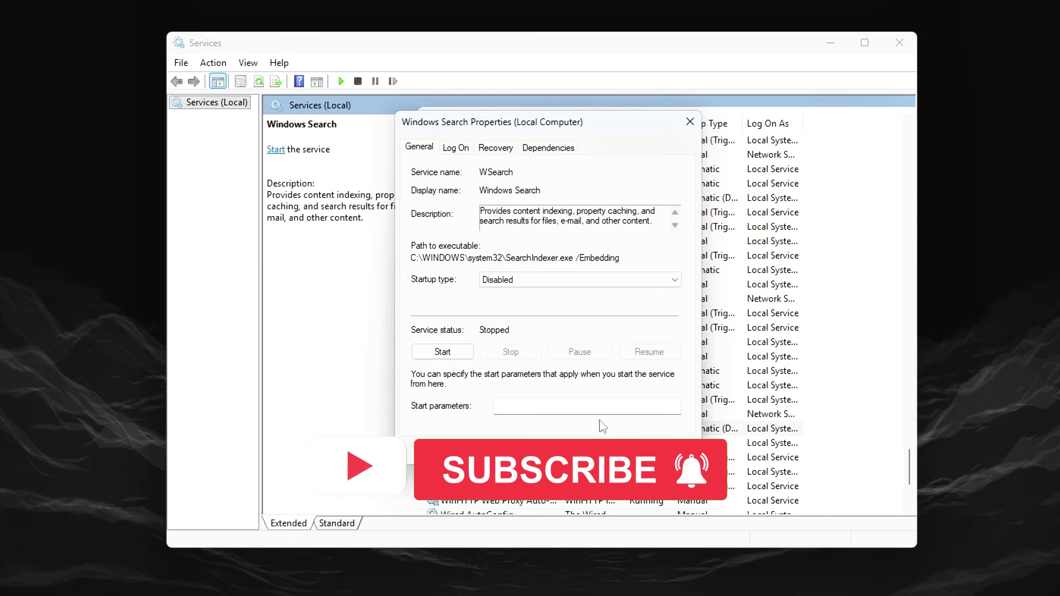
key("alt+a")
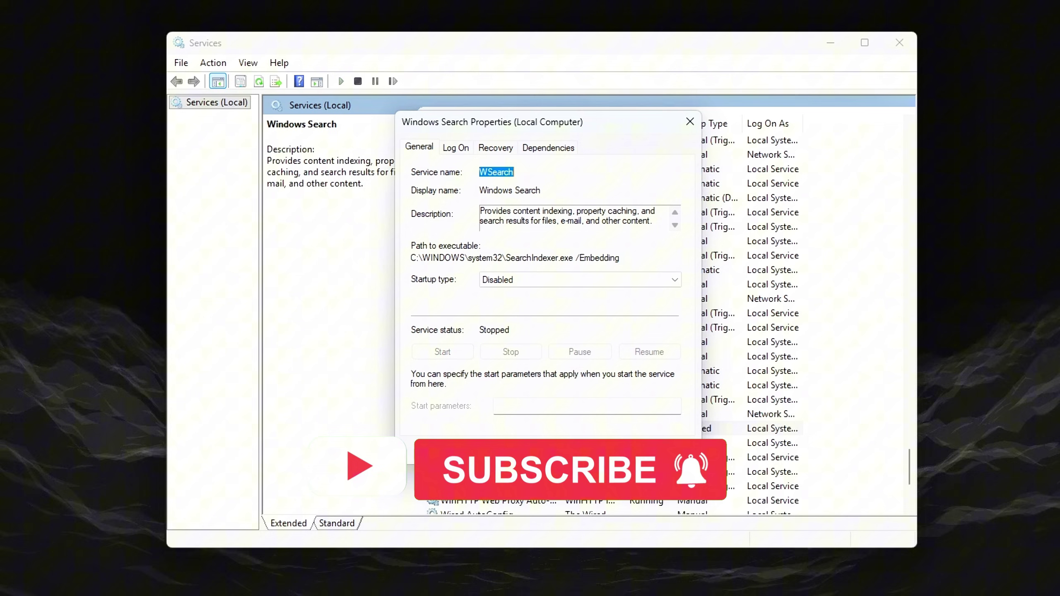
left_click(634, 437)
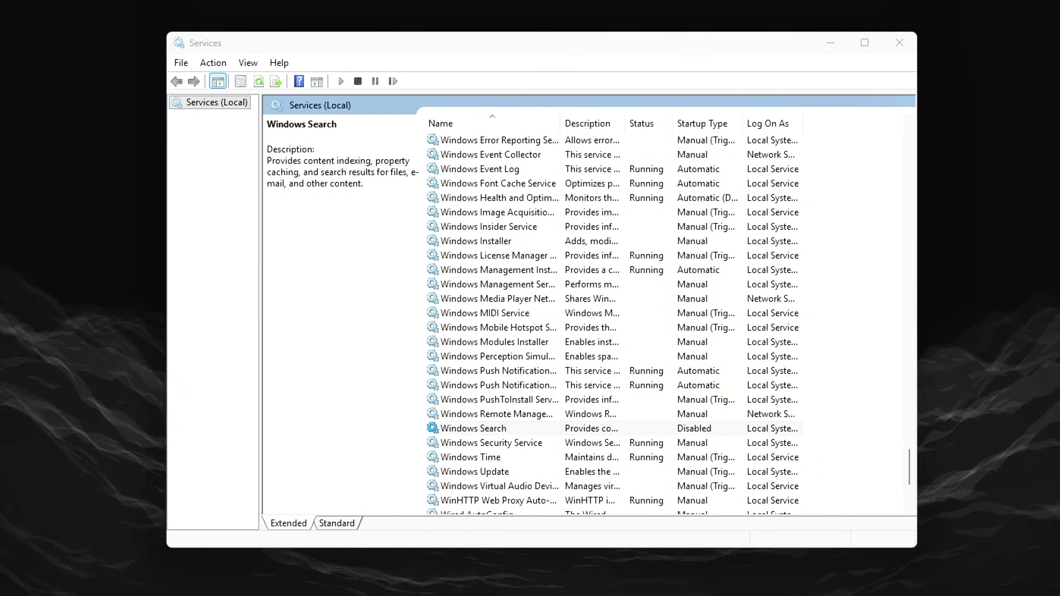
left_click_drag(914, 463, 899, 138)
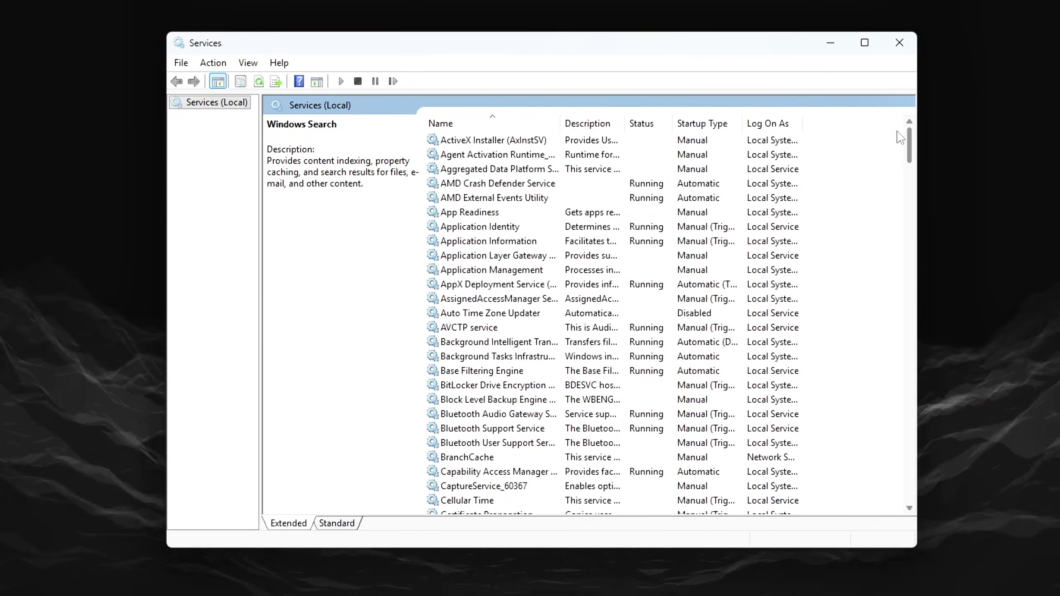
Stop Program Compatibility Assistant Service, leaving startup at Automatic (Delayed Start), and close with OK.
left_click(604, 146)
key("p")
key("Down")
key("Down")
key("Down")
key("Down")
key("Down")
key("Down")
key("Down")
key("Down")
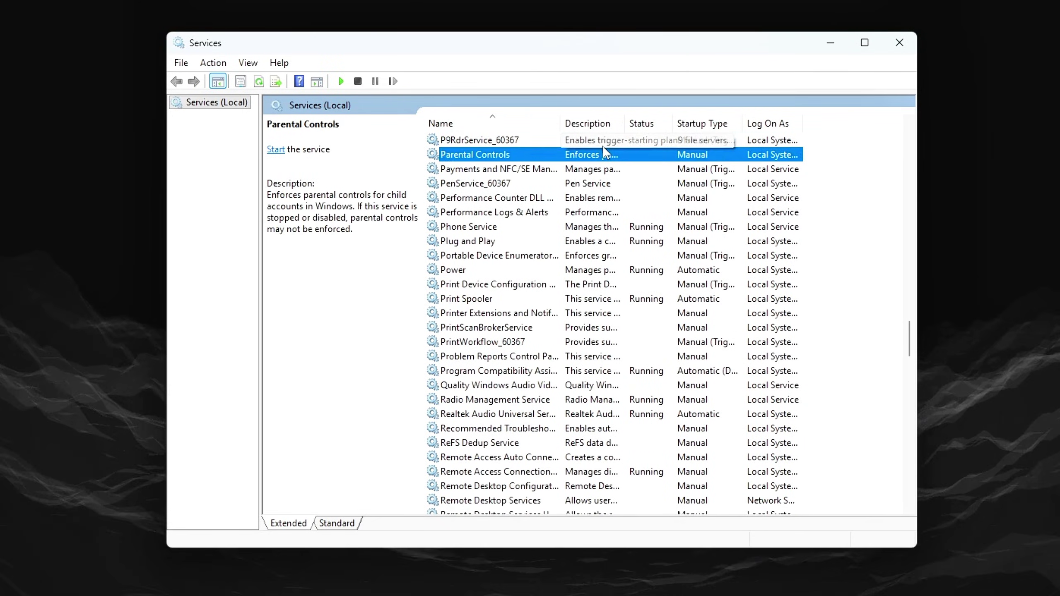
key("Down")
key("Down")
key("Down")
key("Down")
key("Down")
key("Down")
key("Down")
key("Down")
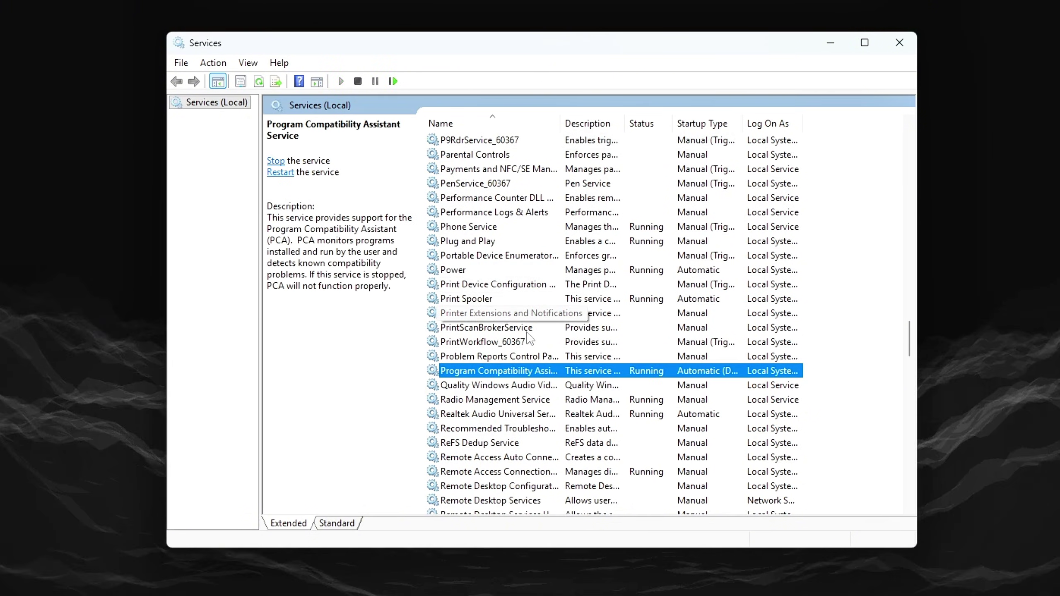
double_click(468, 370)
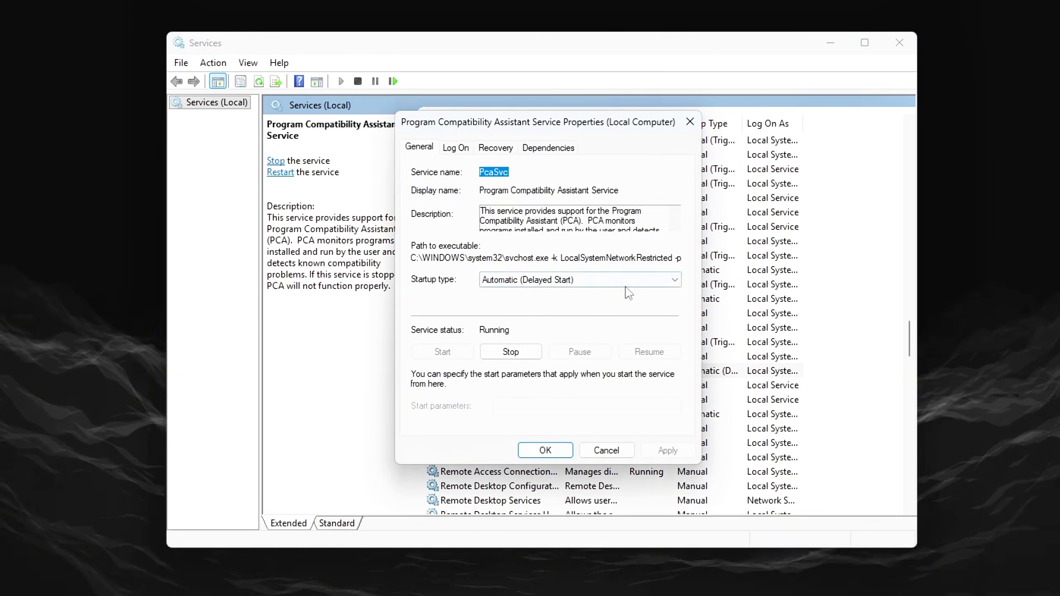
left_click(512, 354)
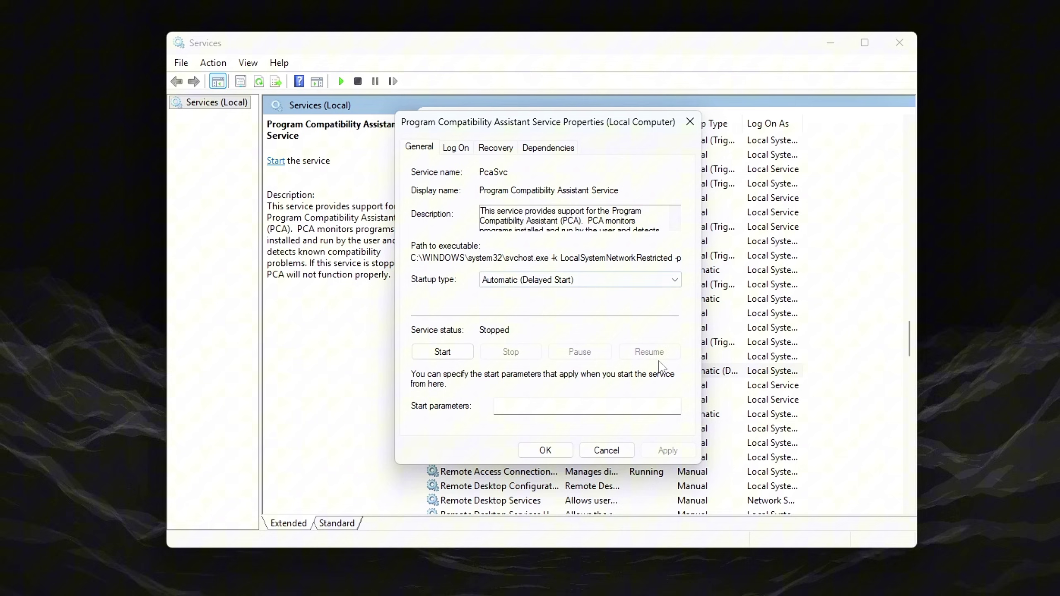
left_click(545, 450)
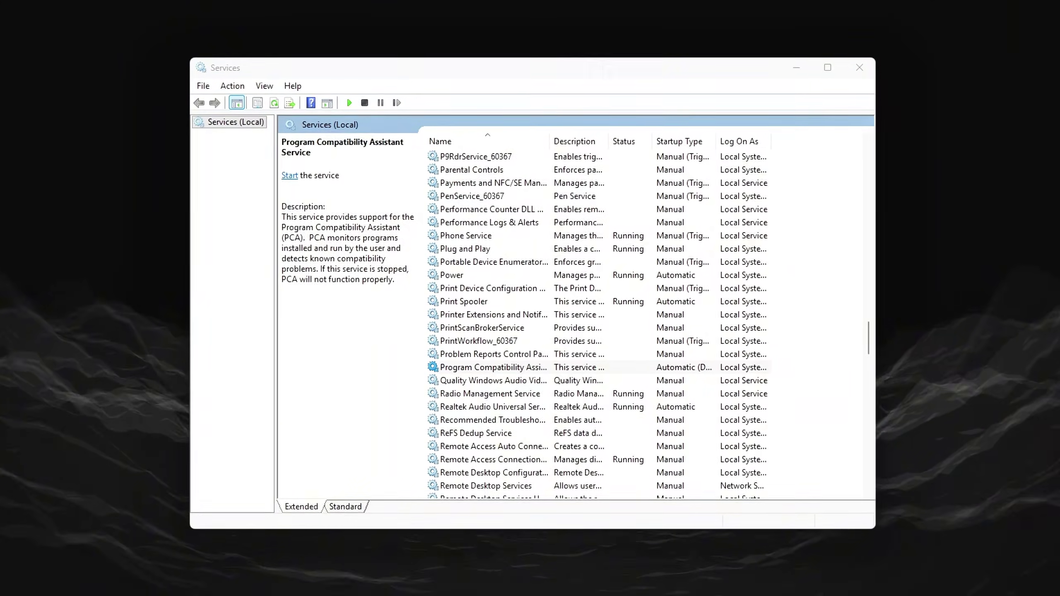
Paste the Session Manager\kernel key path into the address bar to reach that key.
left_click(710, 365)
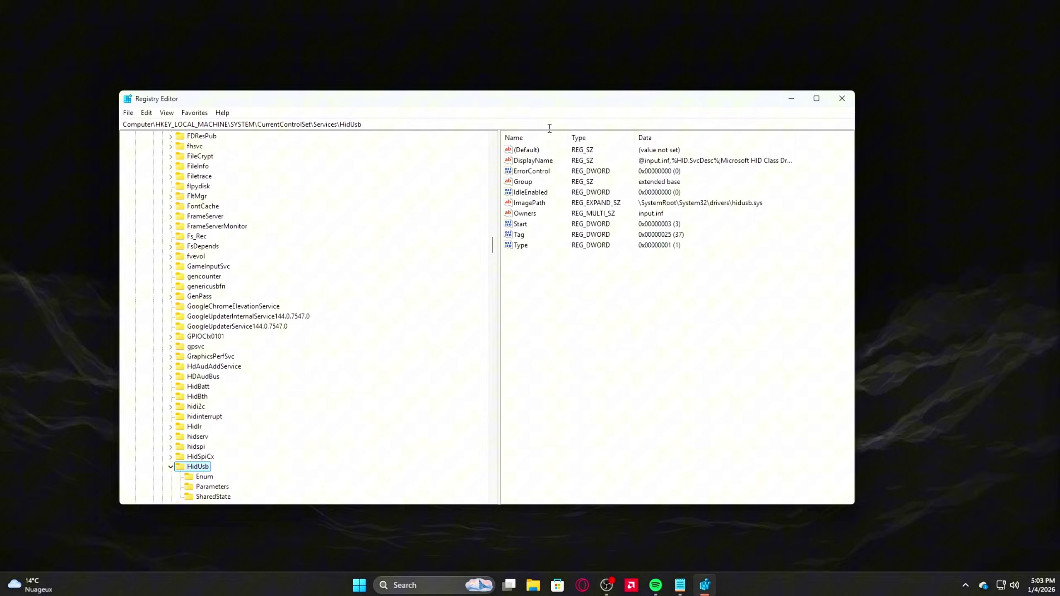
key("ctrl+a")
type("HKEY_LOCAL_MACHINE\\SYSTEM\\CurrentControlSet\\Control\\Session Manager\\kernel")
key("Return")
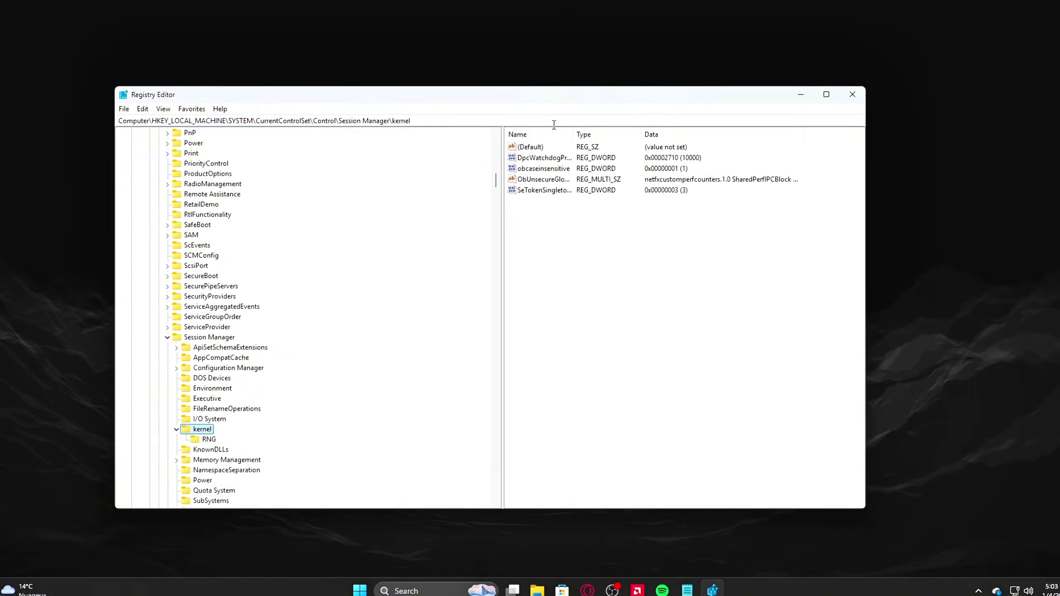
left_click(926, 502)
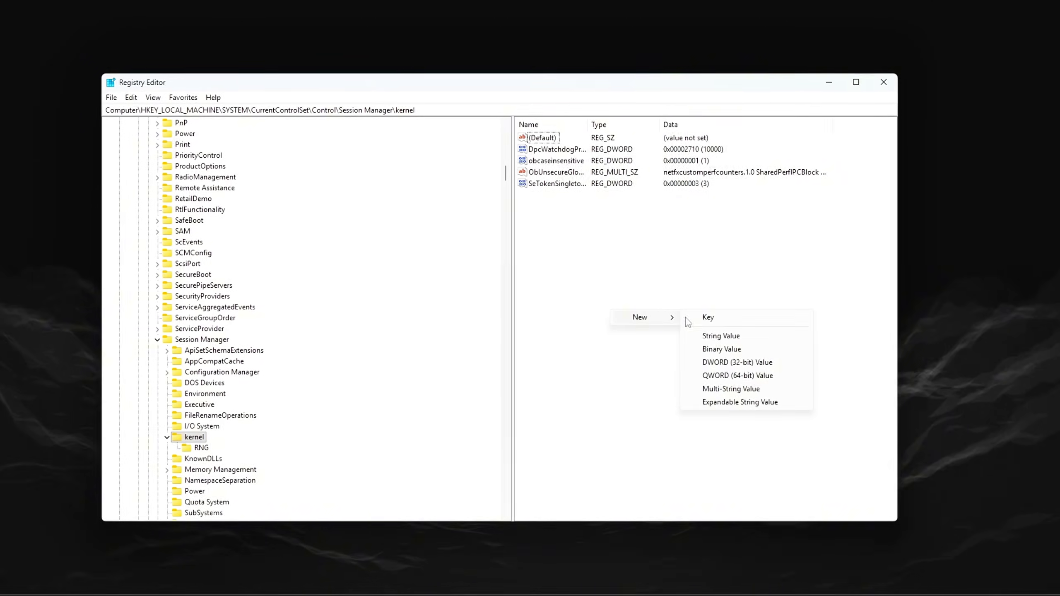
Add a GlobalTimerResolutionRequests 32-bit DWORD under kernel with data 0.
left_click(737, 362)
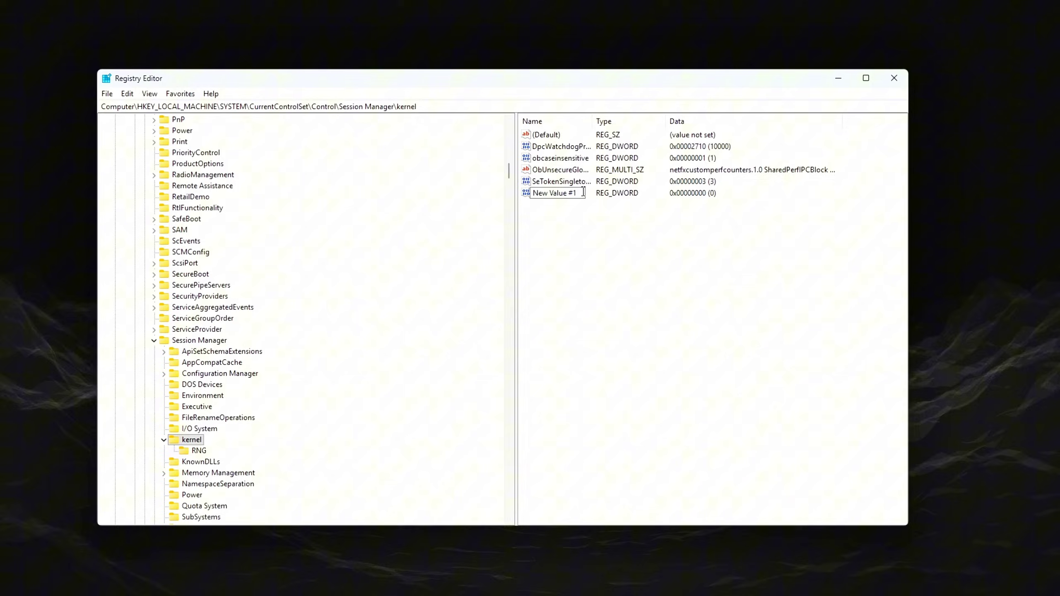
key("Return")
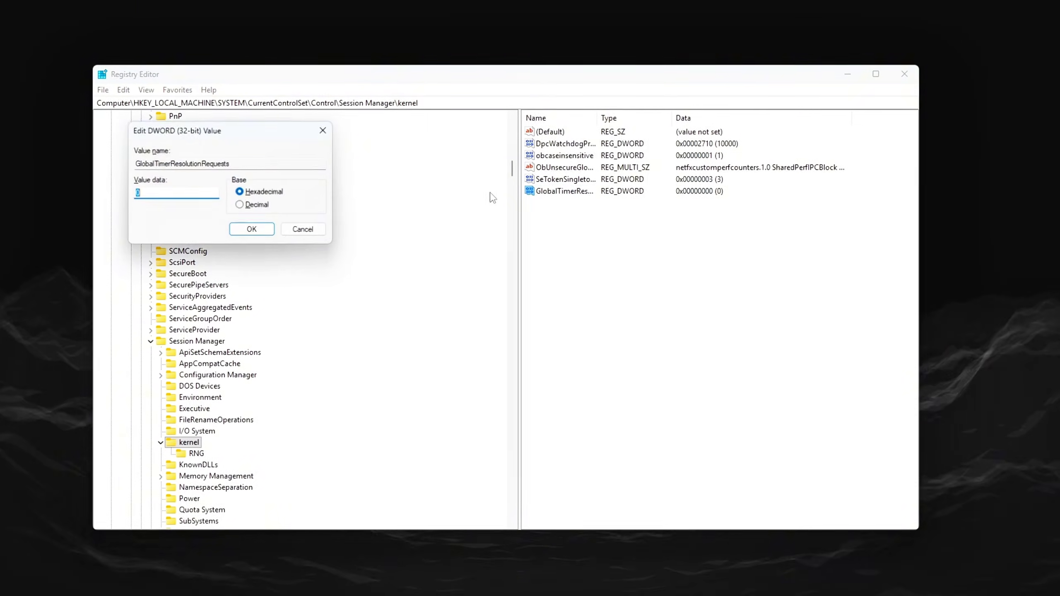
left_click(303, 229)
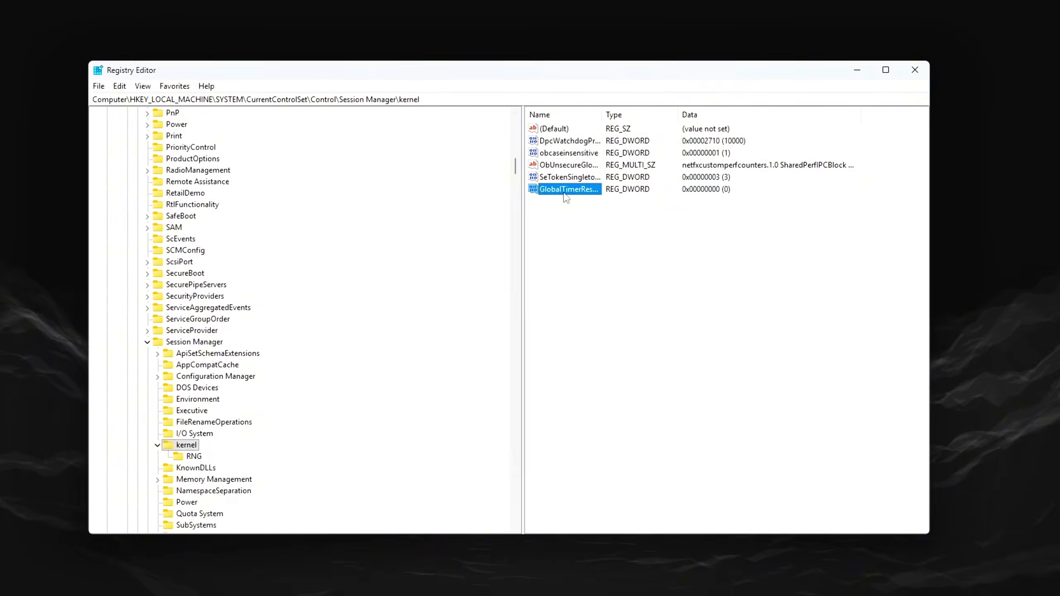
left_click_drag(316, 126, 777, 281)
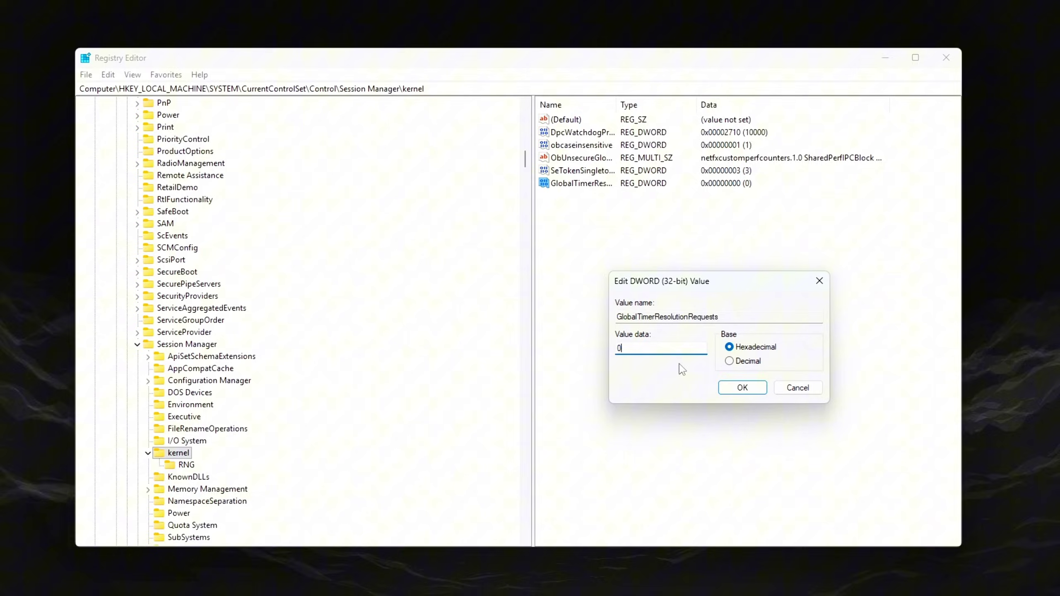
left_click(739, 387)
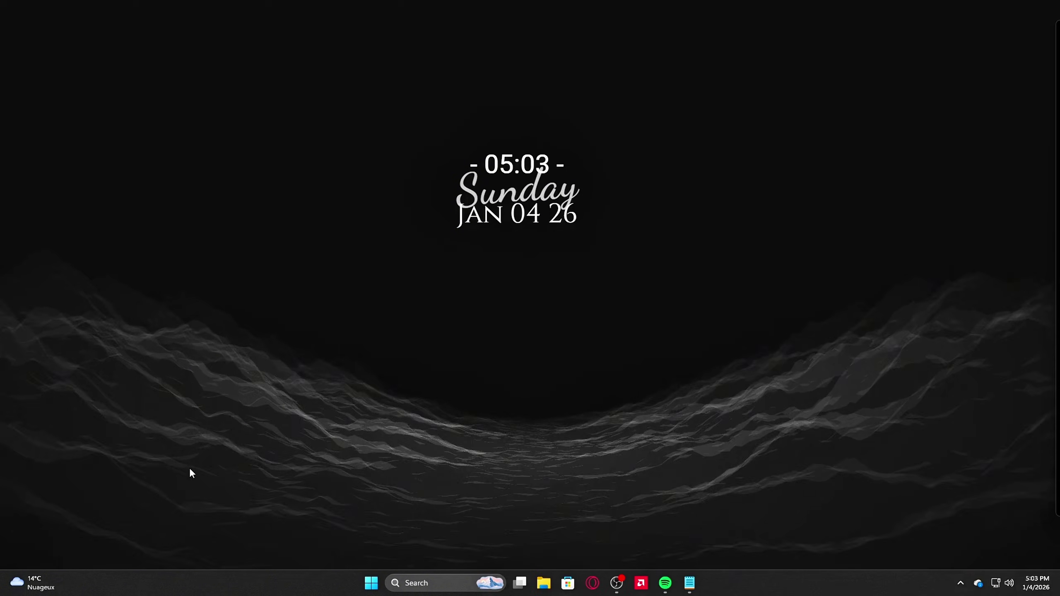
Launch regedit from the Run prompt, landing on the Session Manager kernel key.
key("super+r")
left_click_drag(110, 464, 504, 246)
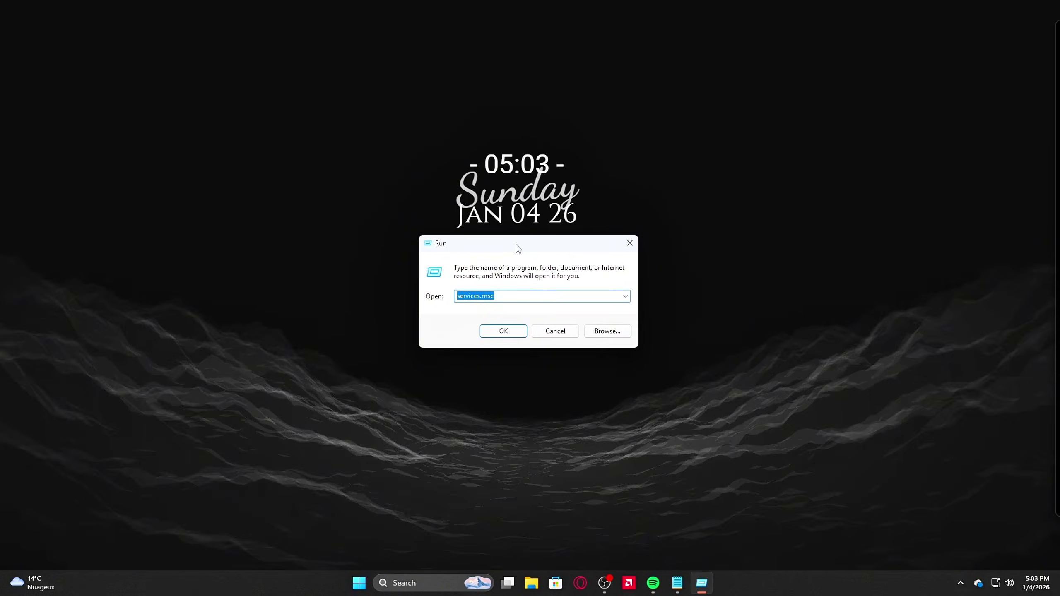
type("re")
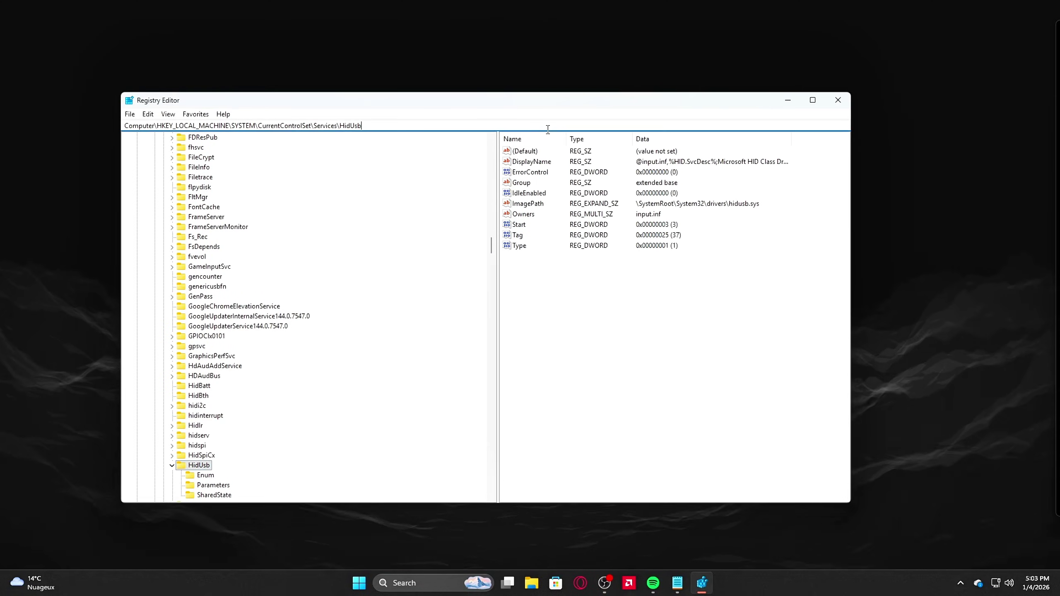
key("Return")
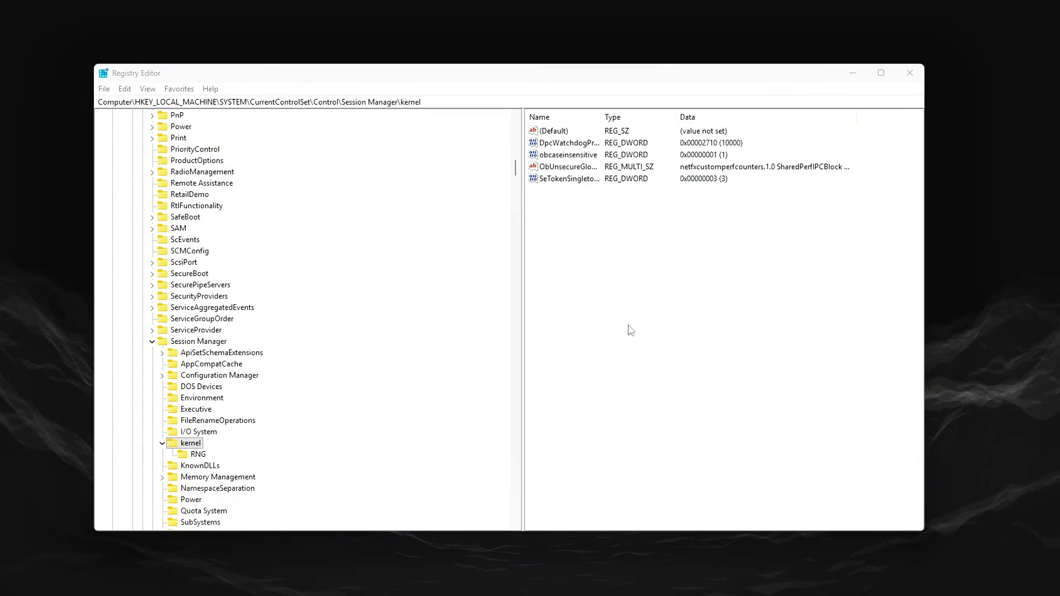
Create the GlobalTimerResolutionRequests 32-bit DWORD again and confirm its data as 0.
right_click(614, 318)
mouse_move(705, 319)
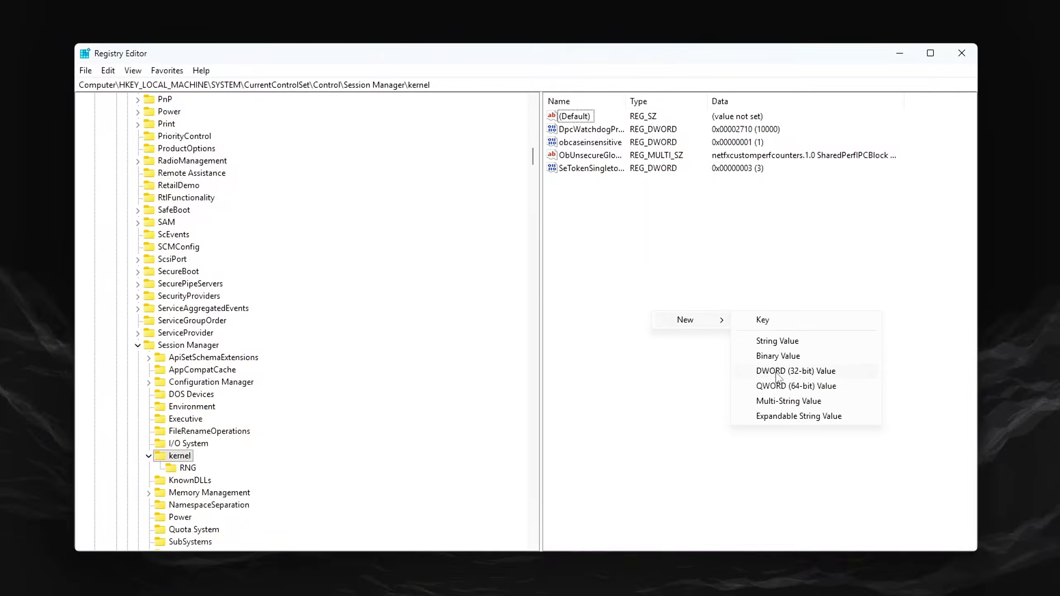
left_click(777, 370)
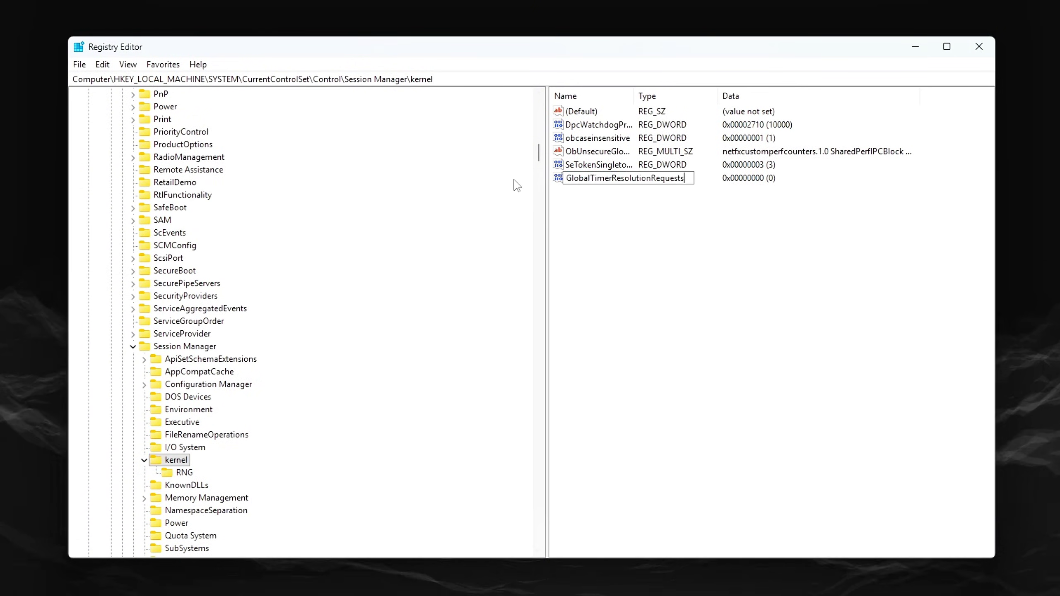
key("Return")
key("Return")
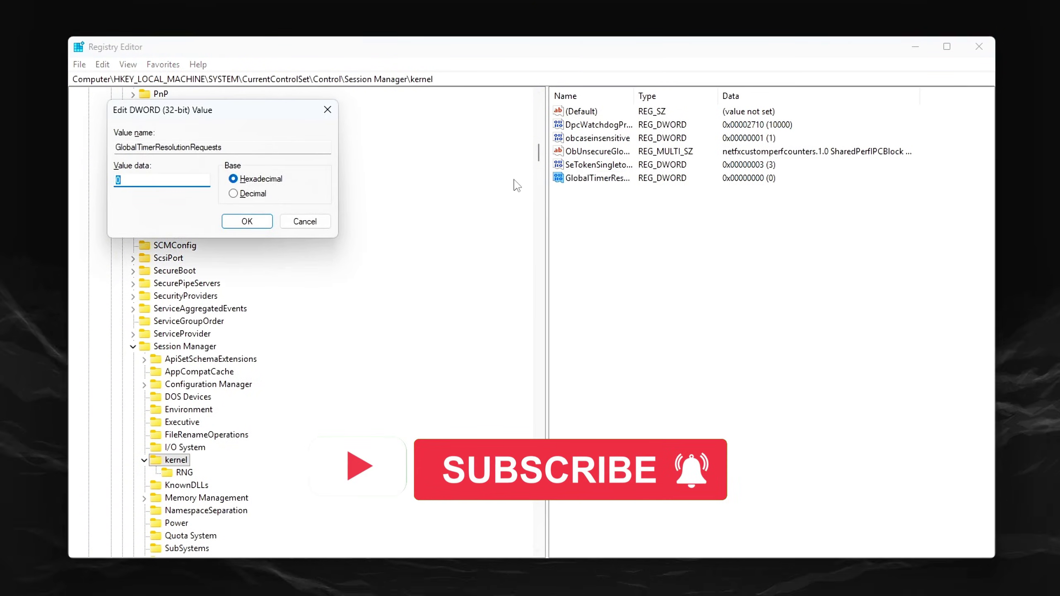
key("Escape")
double_click(596, 178)
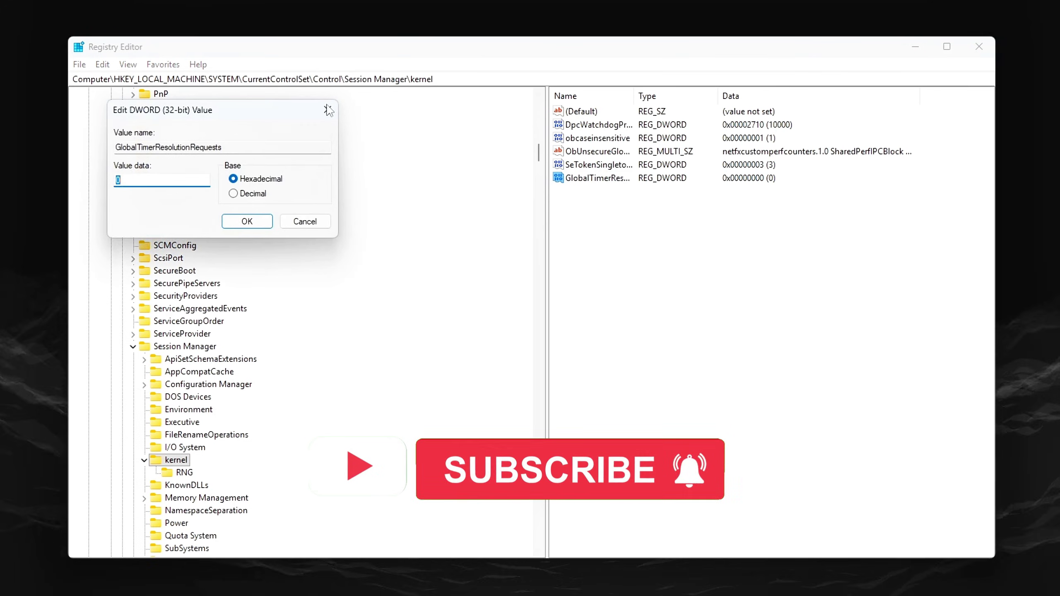
left_click_drag(303, 111, 819, 280)
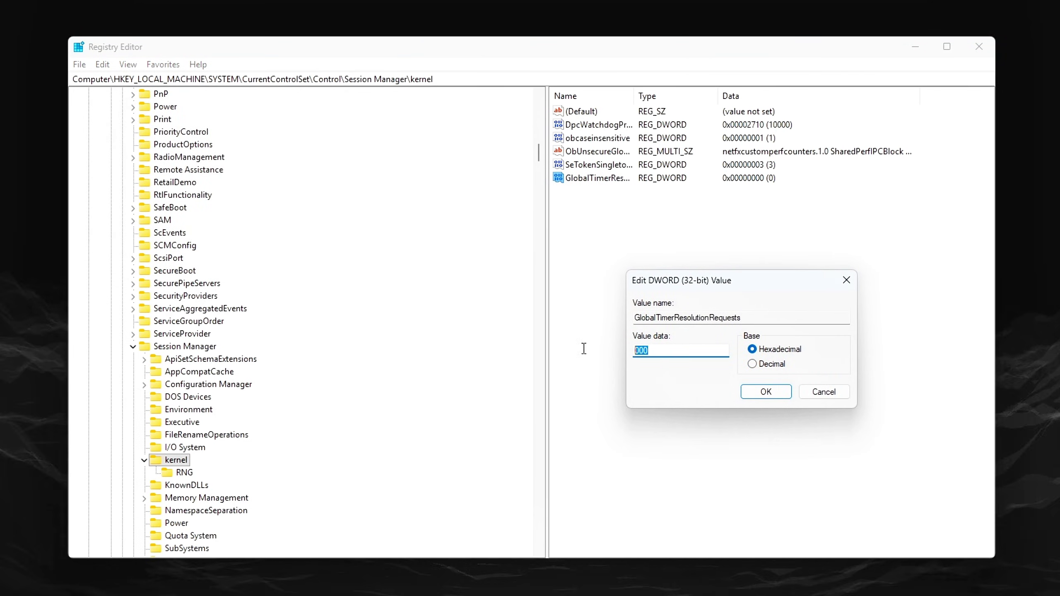
left_click(746, 394)
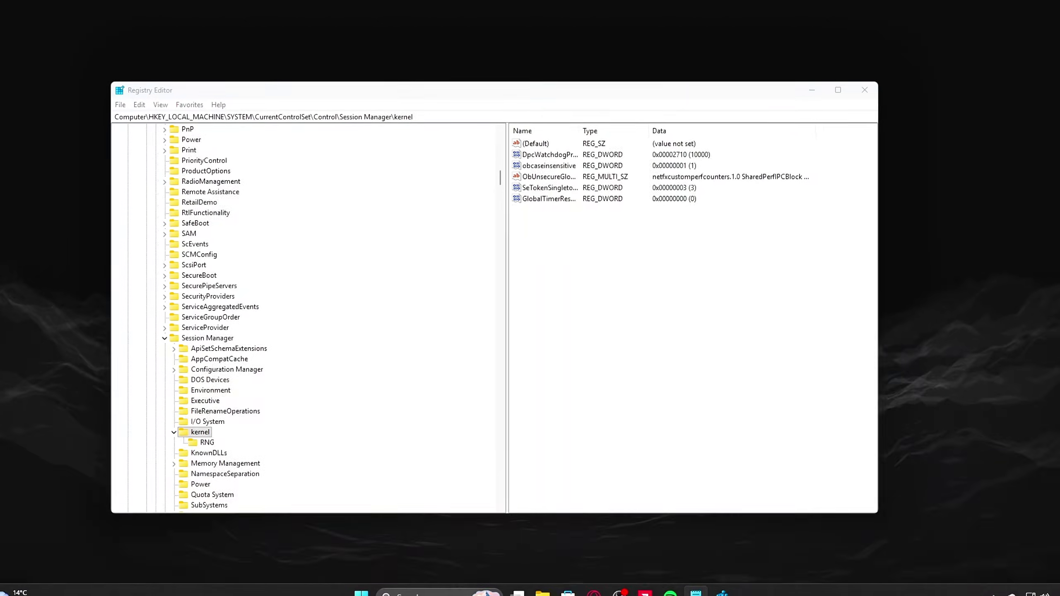
Open an administrator Command Prompt and run bcdedit /set disabledynamictick yes.
key("super")
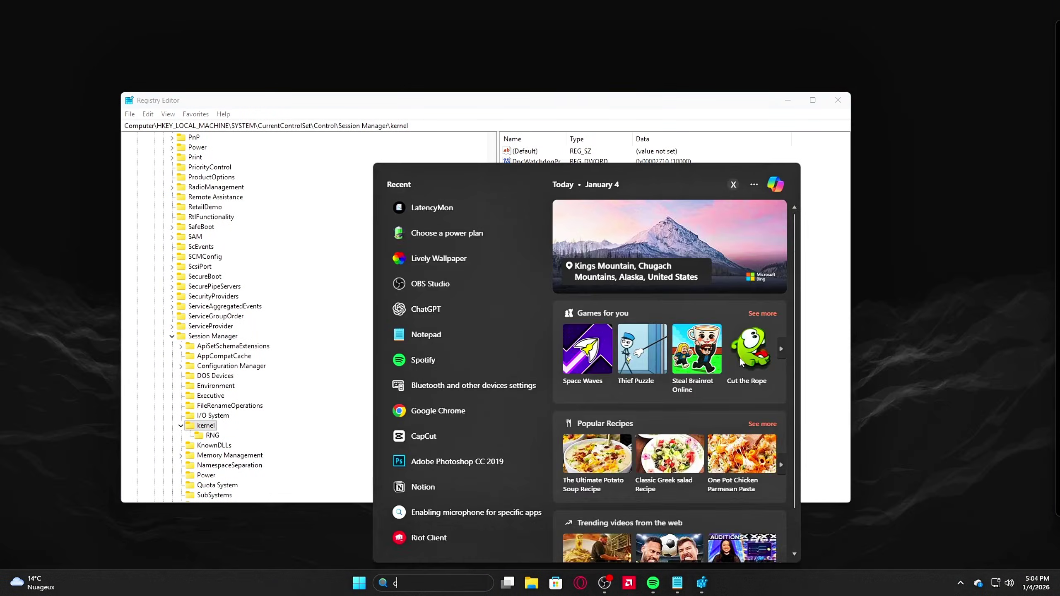
type("cmd")
left_click(634, 338)
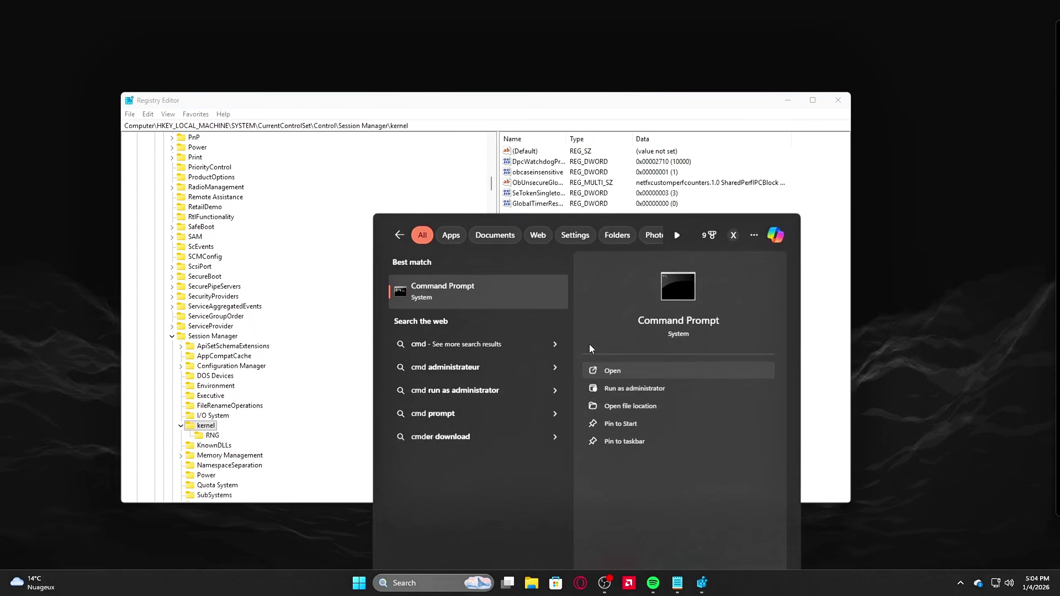
left_click_drag(547, 144, 540, 169)
right_click(471, 227)
key("Return")
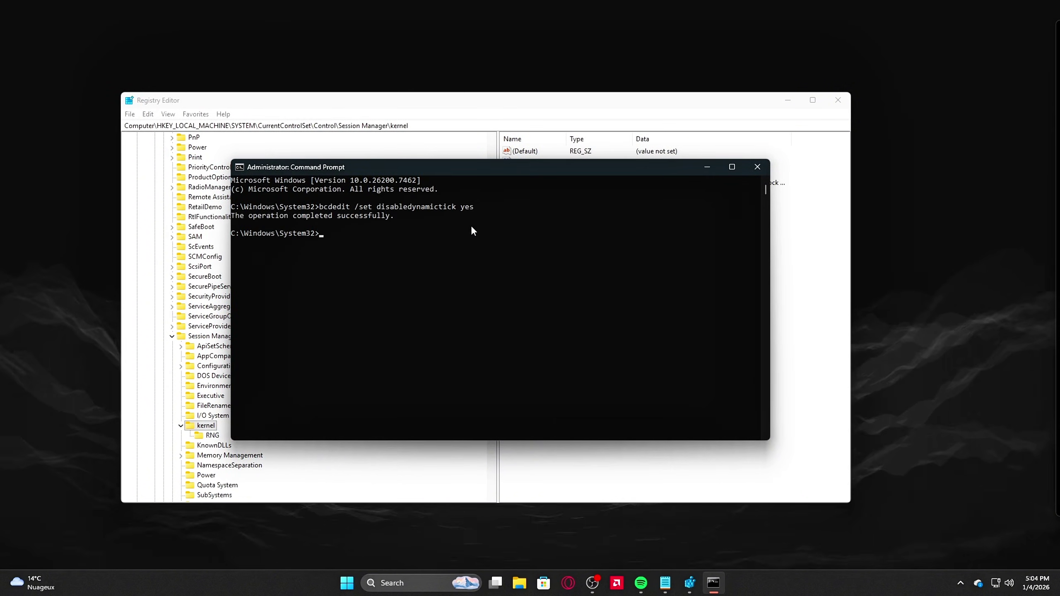
Run bcdedit to list the boot entries and check disabledynamictick shows Yes.
left_click(402, 219)
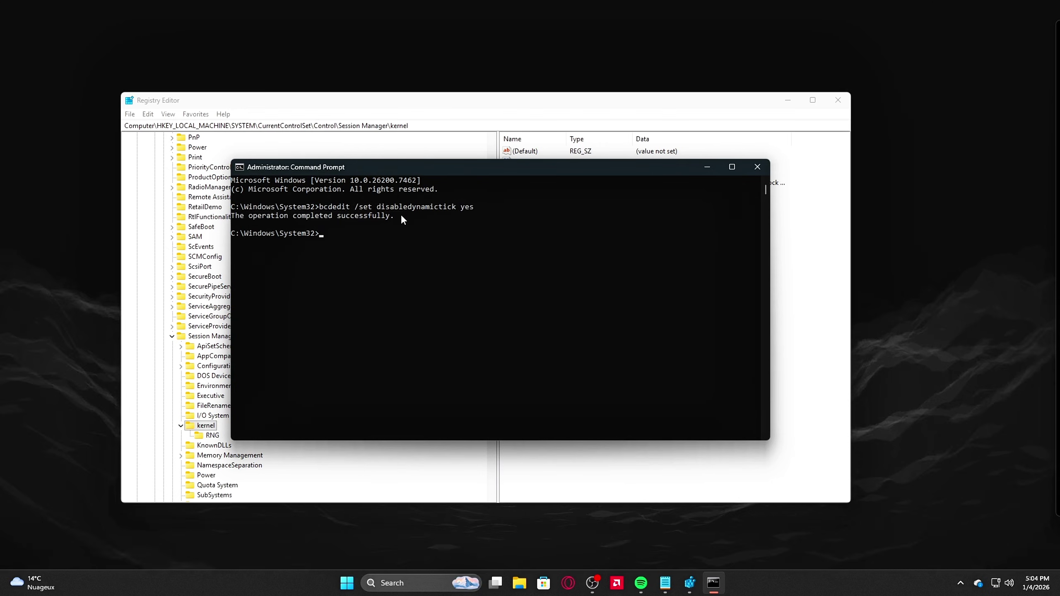
key("BackSpace")
key("BackSpace")
key("BackSpace")
key("BackSpace")
key("BackSpace")
key("BackSpace")
key("BackSpace")
key("BackSpace")
key("BackSpace")
key("BackSpace")
key("BackSpace")
key("BackSpace")
key("BackSpace")
key("BackSpace")
key("BackSpace")
key("BackSpace")
key("BackSpace")
key("BackSpace")
key("BackSpace")
key("BackSpace")
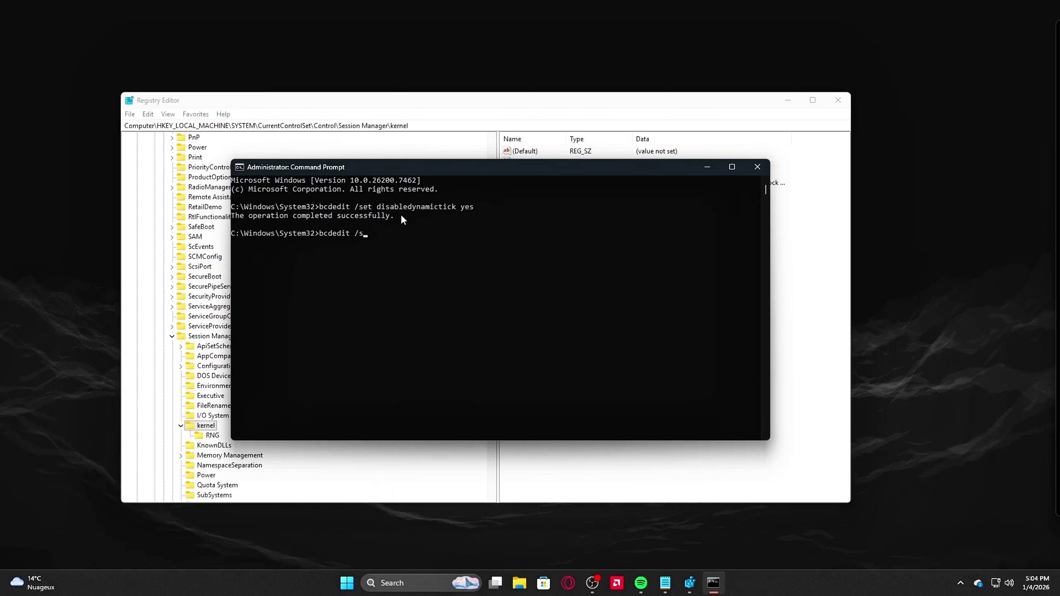
key("Return")
type("bcdedit")
key("Return")
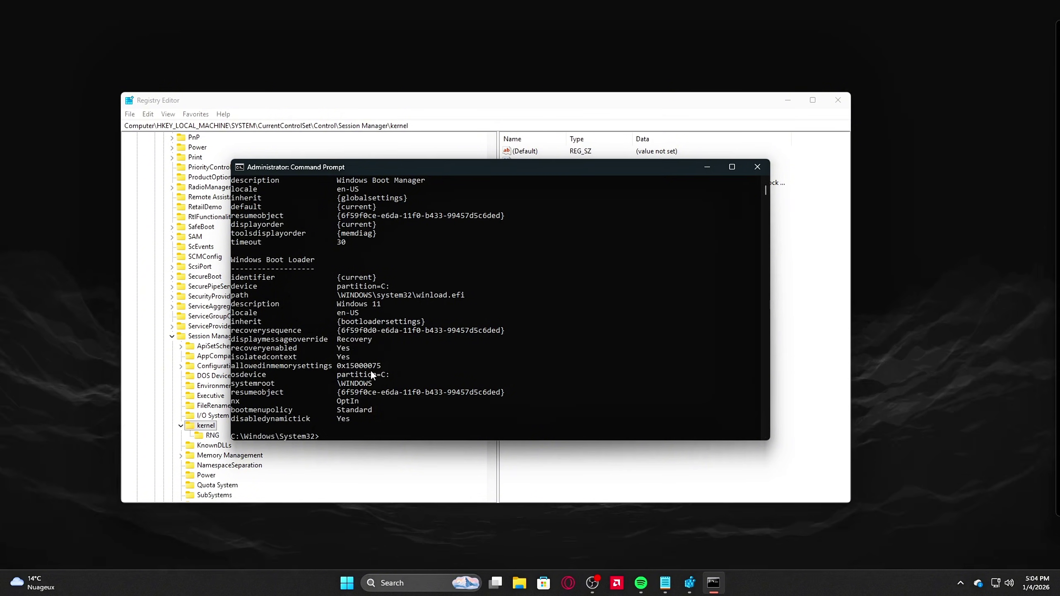
scroll(767, 186, "up", 6)
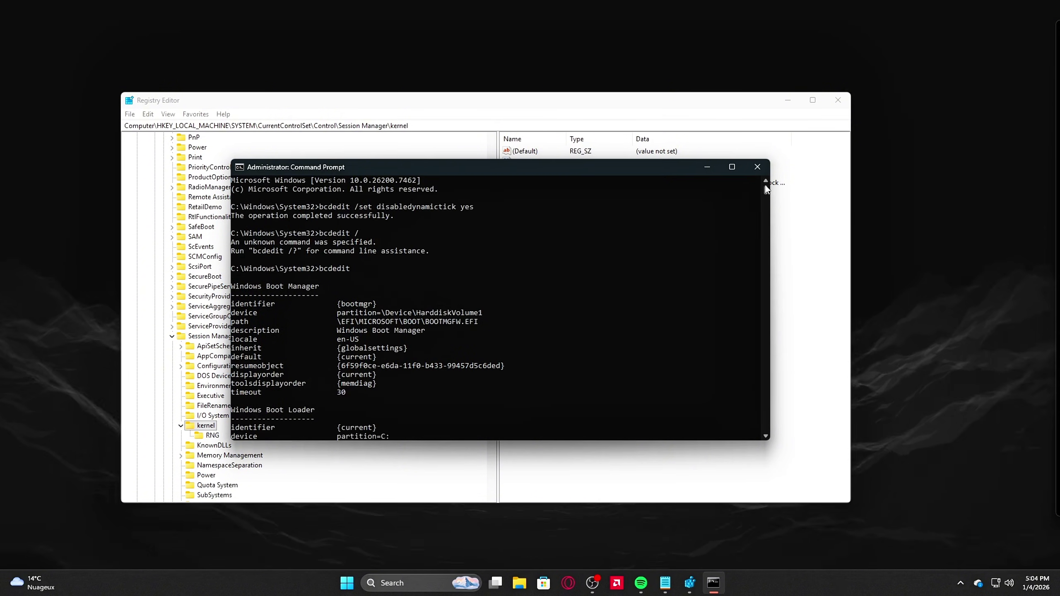
left_click_drag(473, 206, 318, 208)
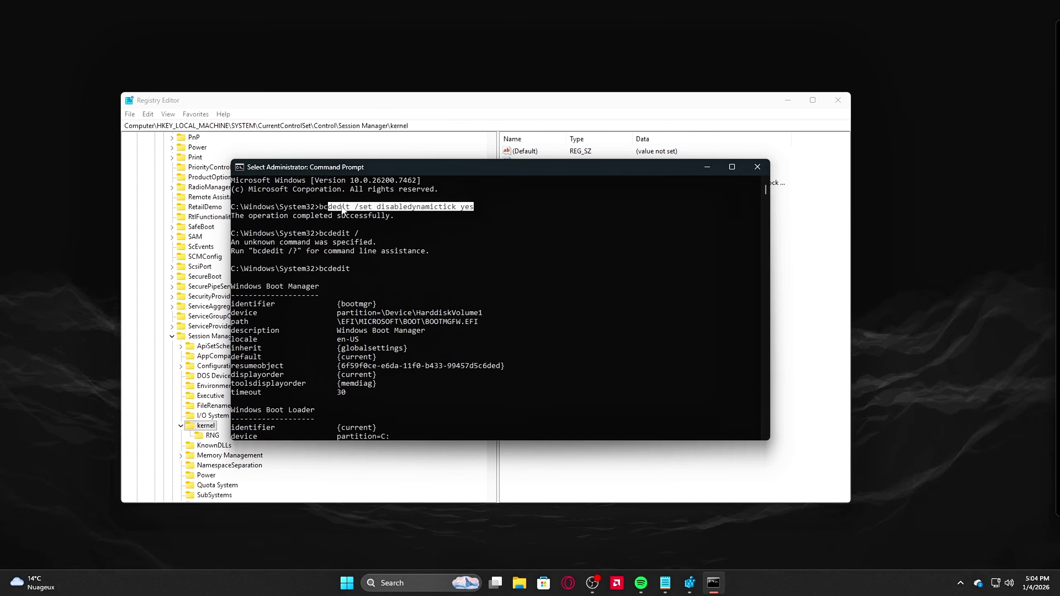
key("Return")
key("Return")
key("Return")
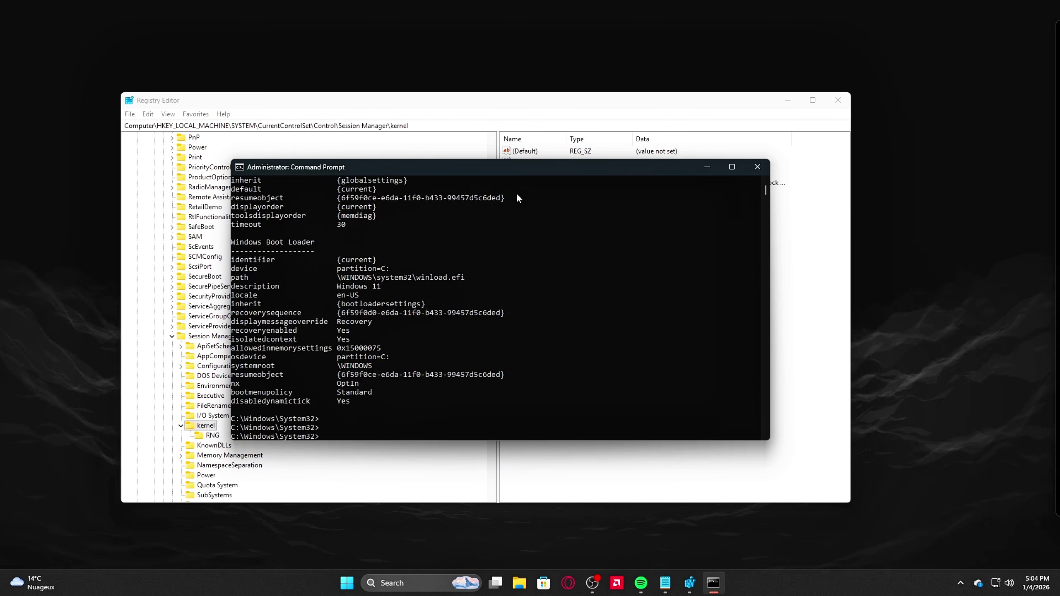
key("alt+Tab")
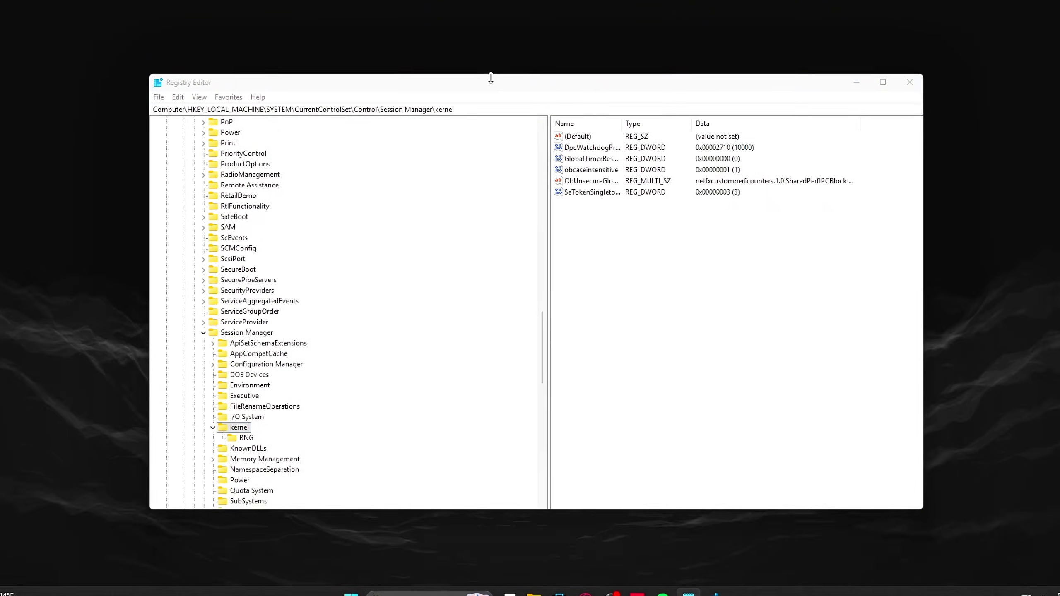
Go to the PriorityControl key and delete the existing Win32PrioritySeparation value.
left_click(489, 110)
type("HKEY_LOCAL_MACHINE\\SYSTEM\\CurrentControlSet\\Control\\PriorityControl")
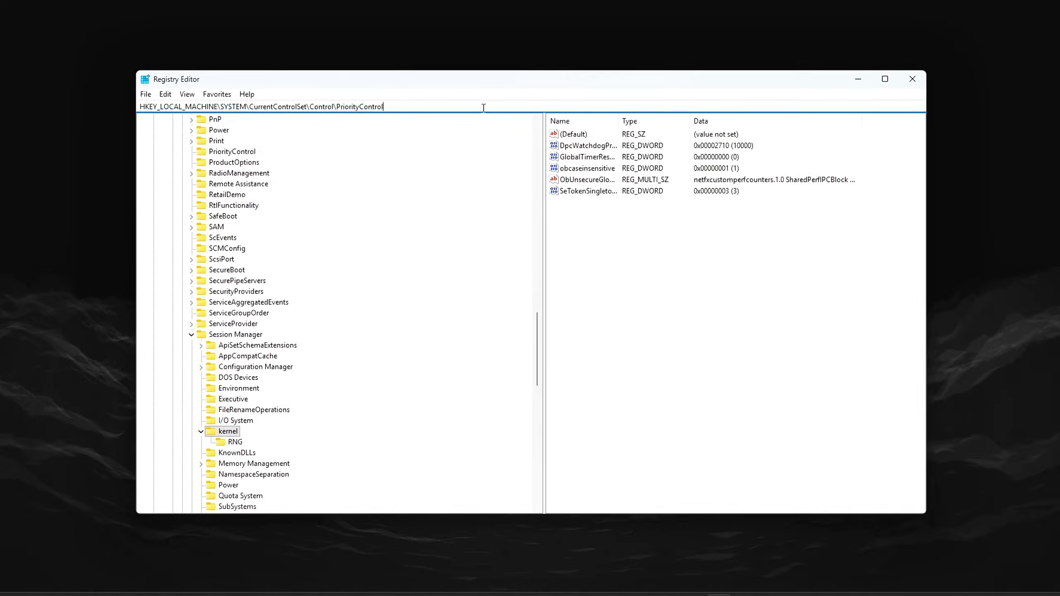
key("Return")
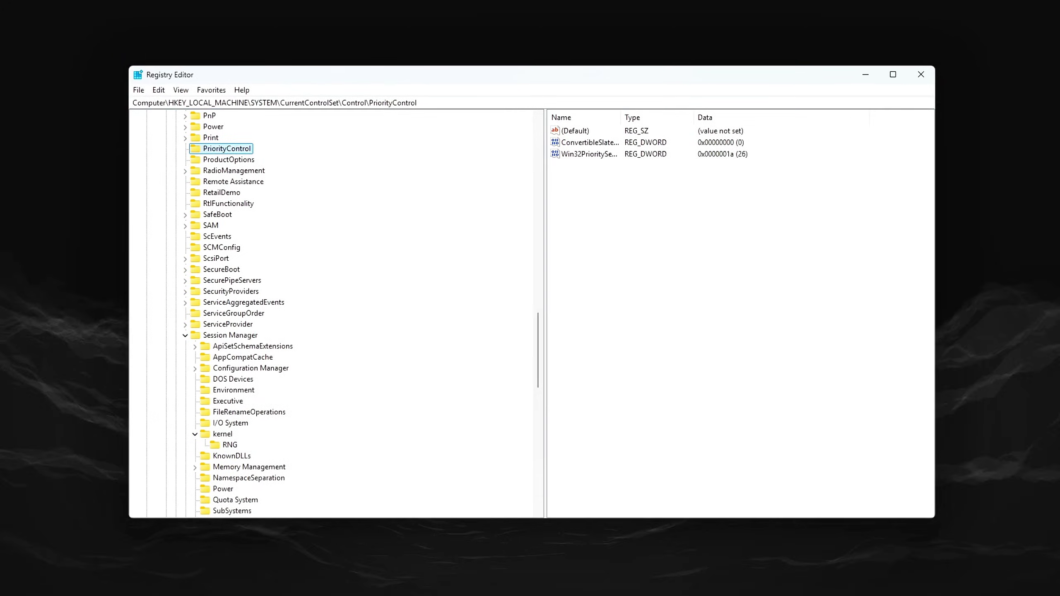
left_click(584, 153)
key("Delete")
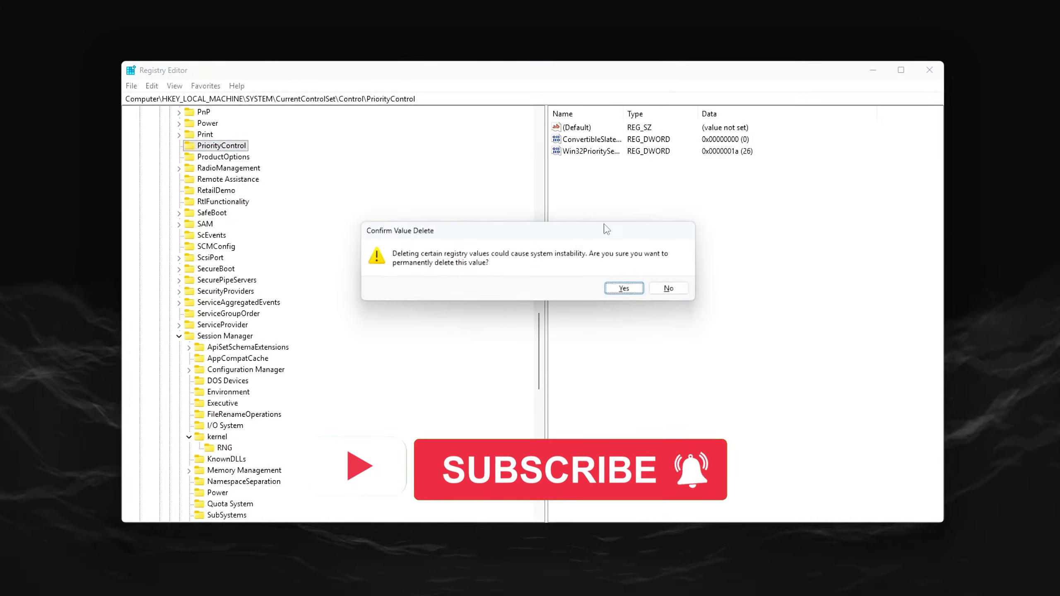
left_click(629, 290)
Create a new 32-bit DWORD named Win32PrioritySeparation.
right_click(626, 277)
mouse_move(644, 280)
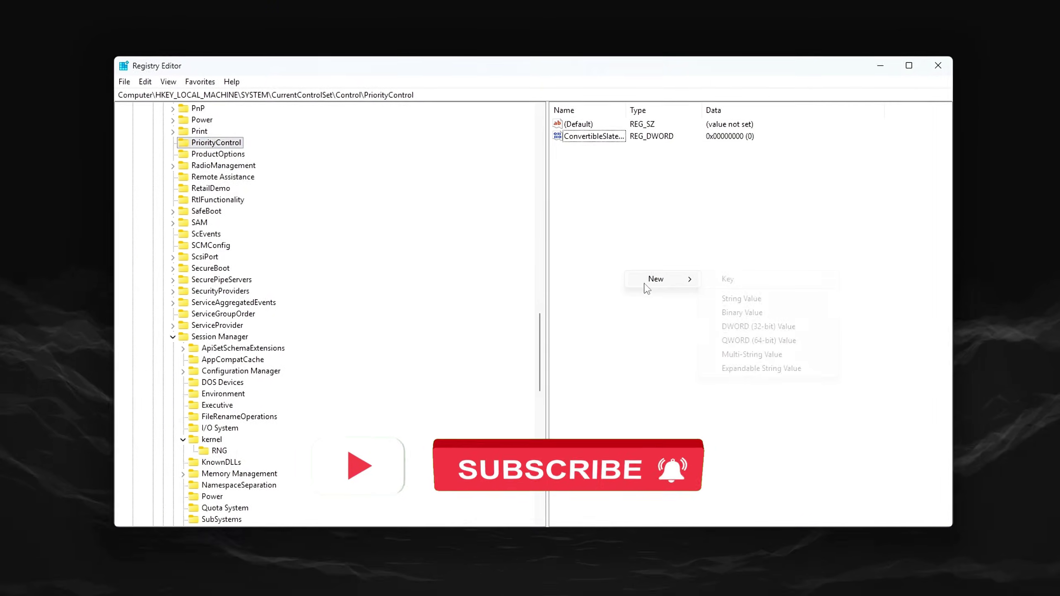
left_click(750, 334)
type("Win32PrioritySeparation")
key("Return")
key("Return")
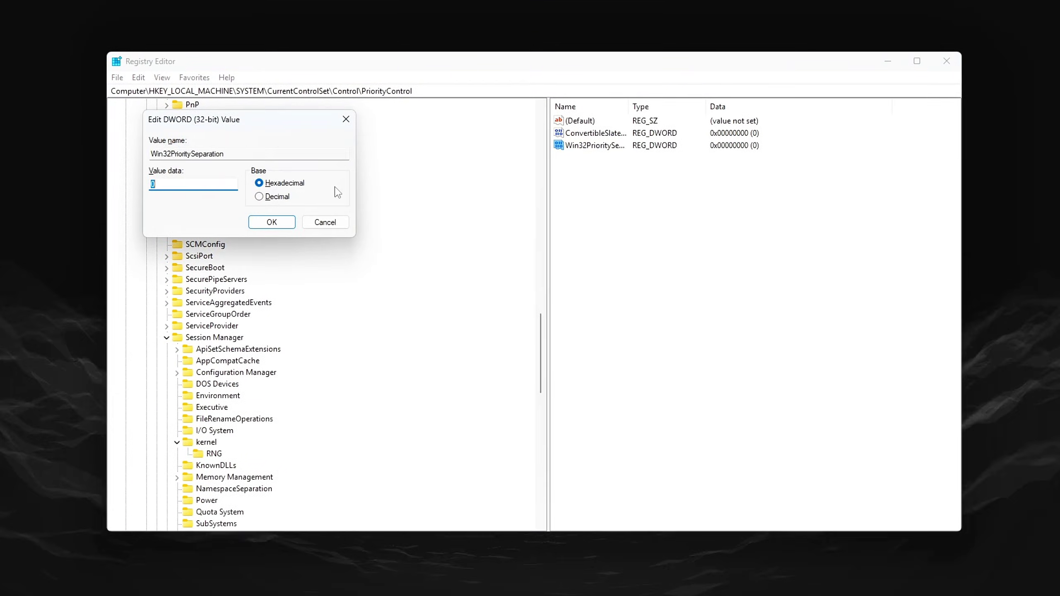
Try entering 26 as its data, toggling between decimal and hexadecimal base.
left_click_drag(301, 118, 775, 324)
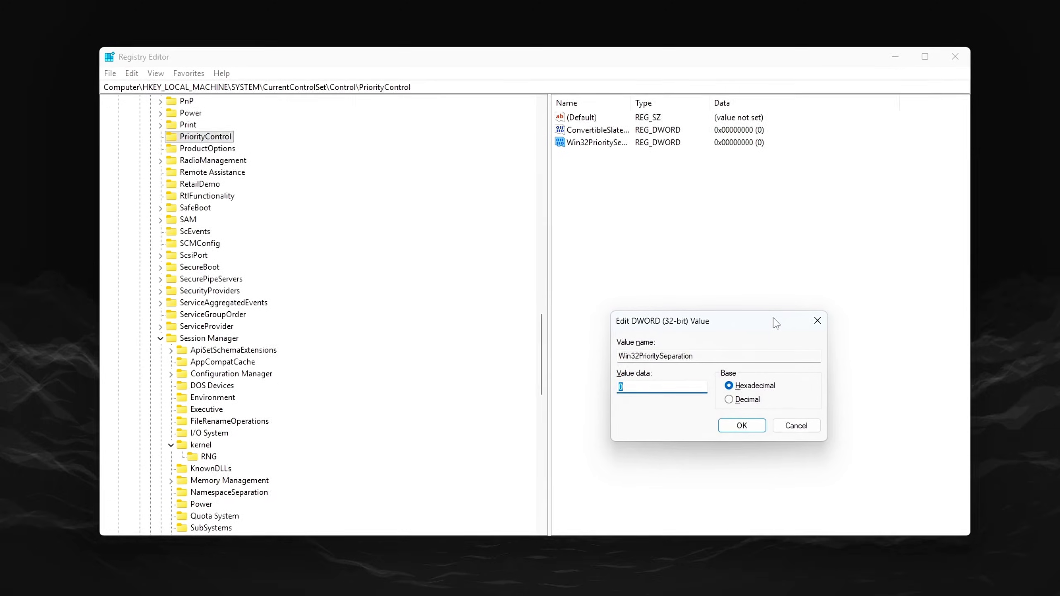
type("38")
key("alt+d")
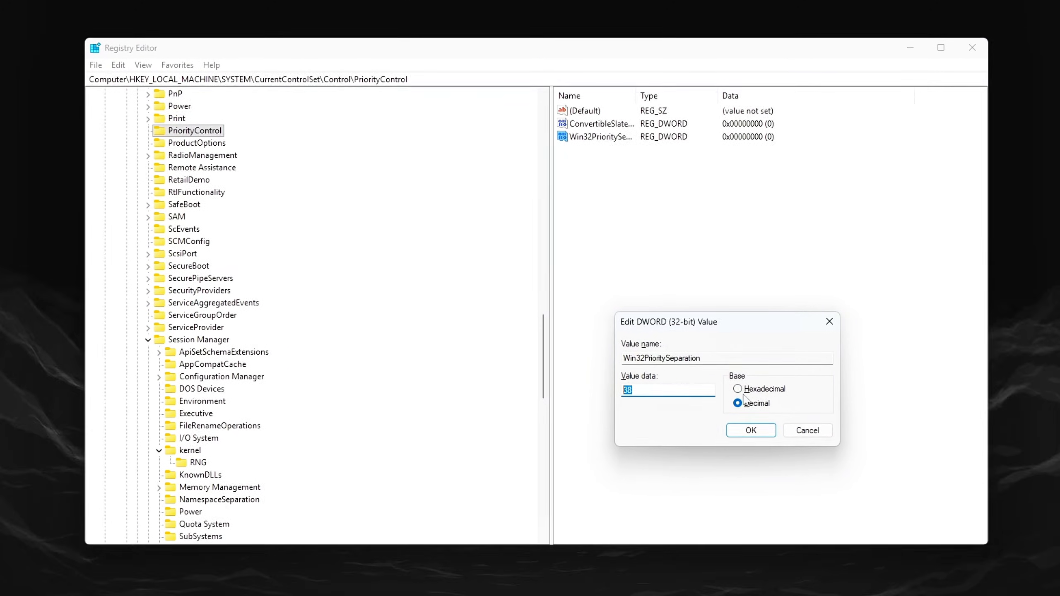
type("25")
double_click(630, 392)
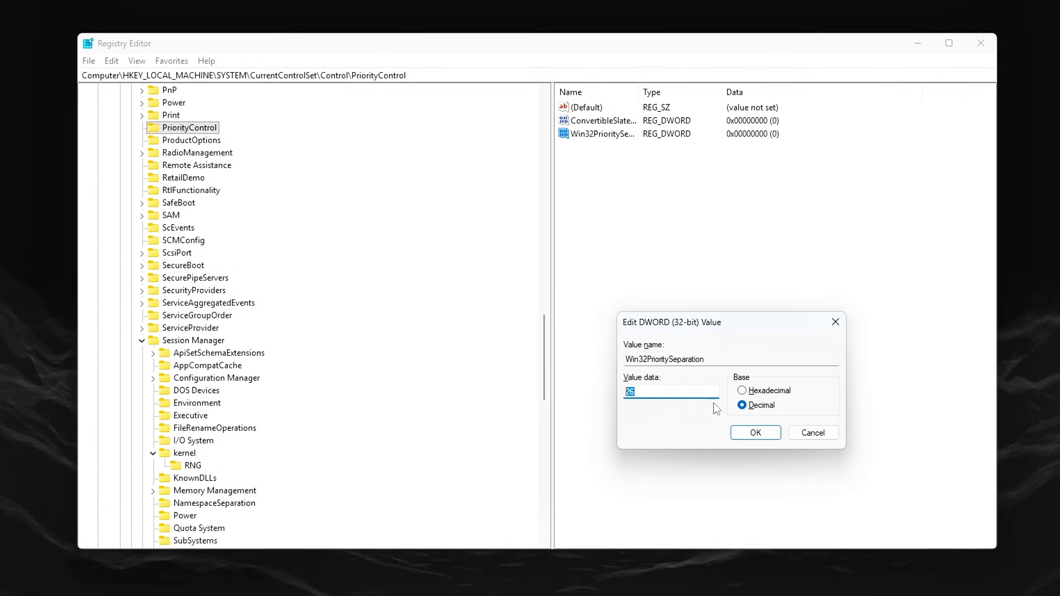
type("26")
left_click(741, 390)
left_click(741, 405)
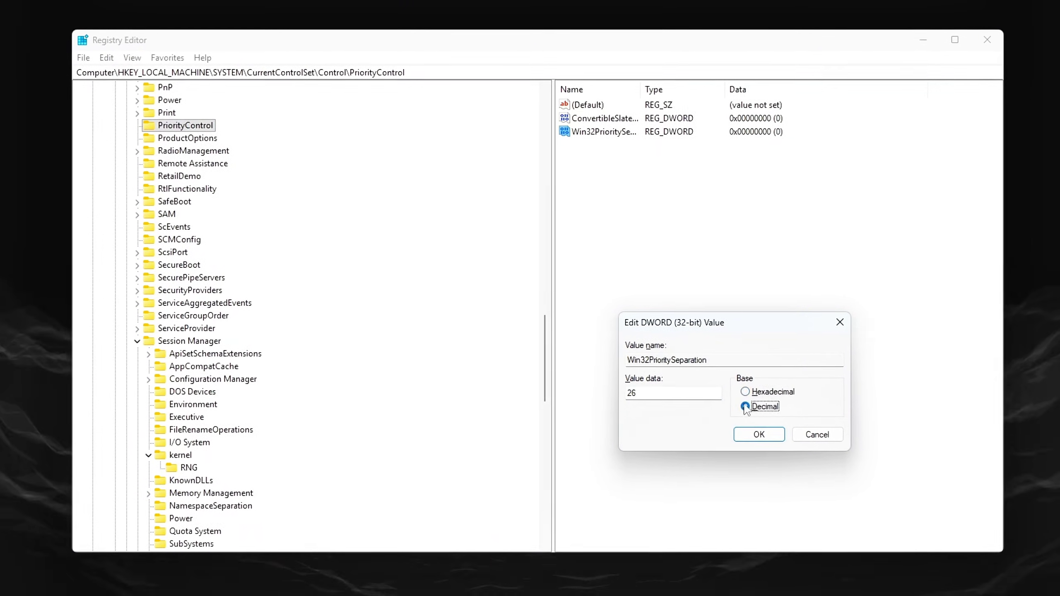
double_click(701, 393)
type("26")
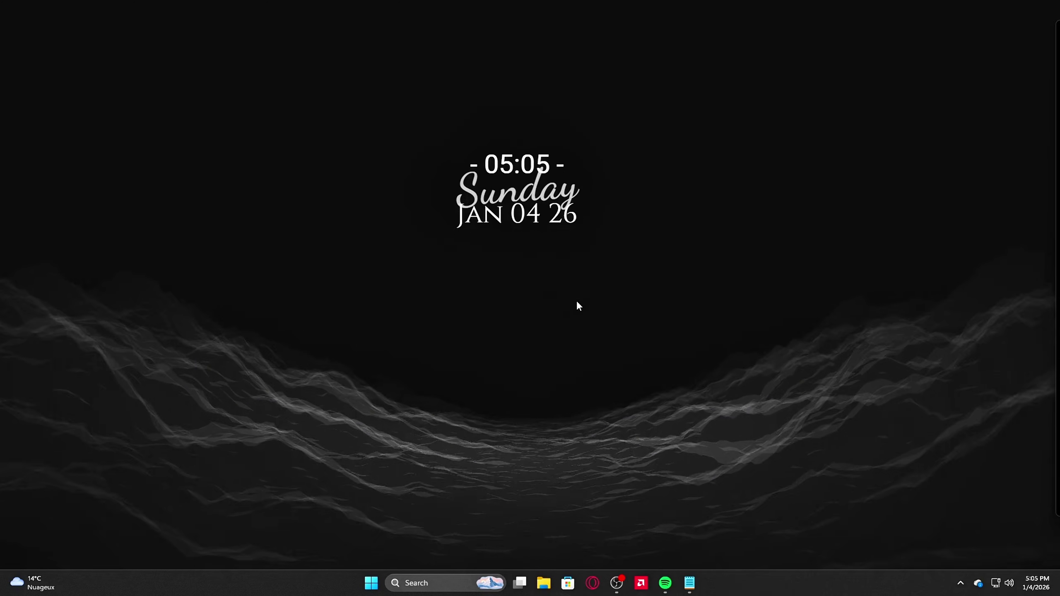
Delete the Win32PrioritySeparation value again to start over.
key("super+r")
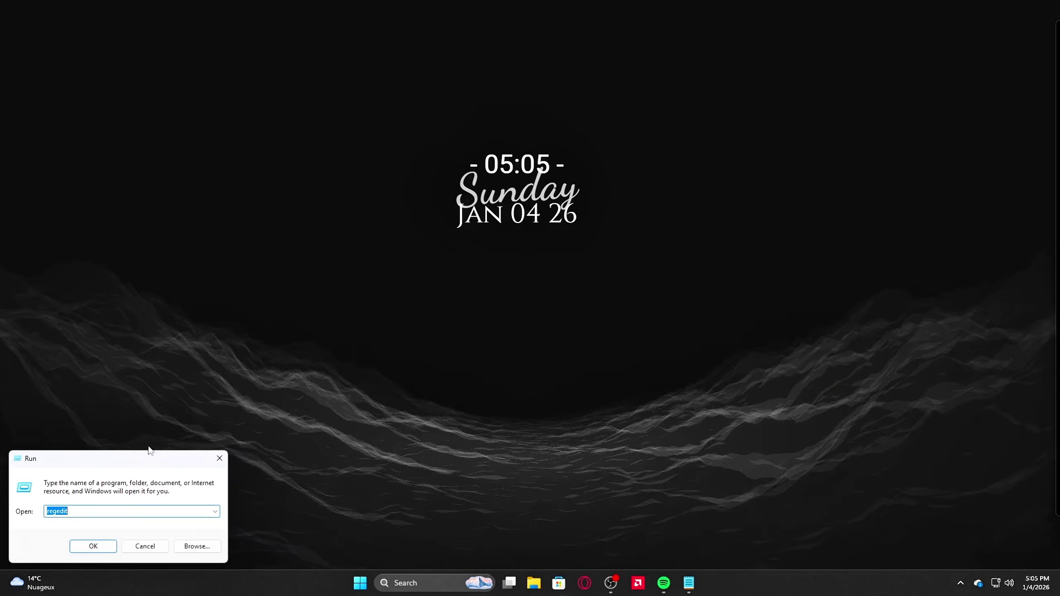
left_click_drag(144, 458, 549, 244)
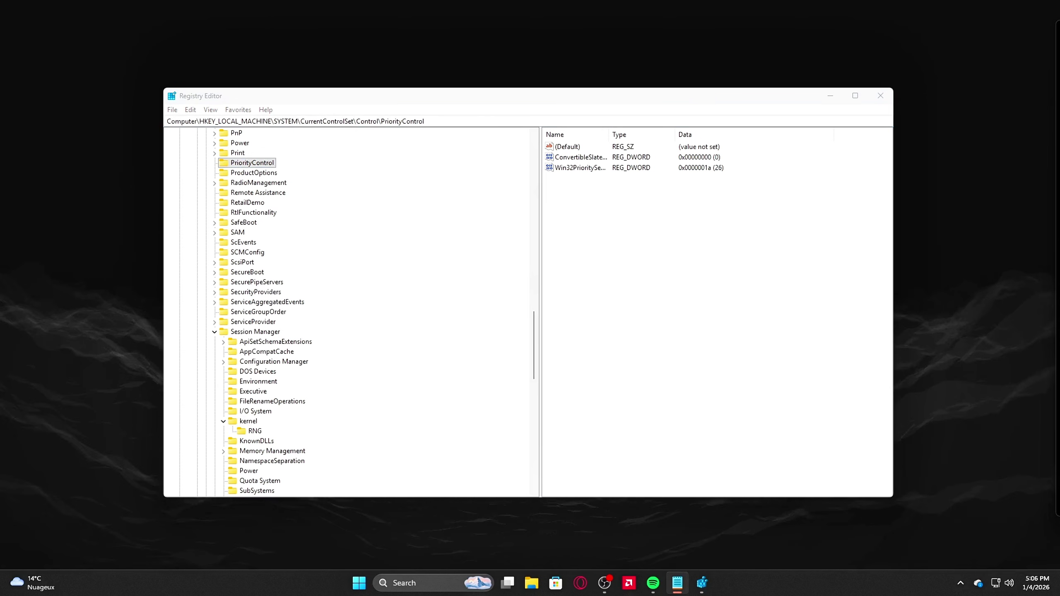
left_click(579, 167)
key("Delete")
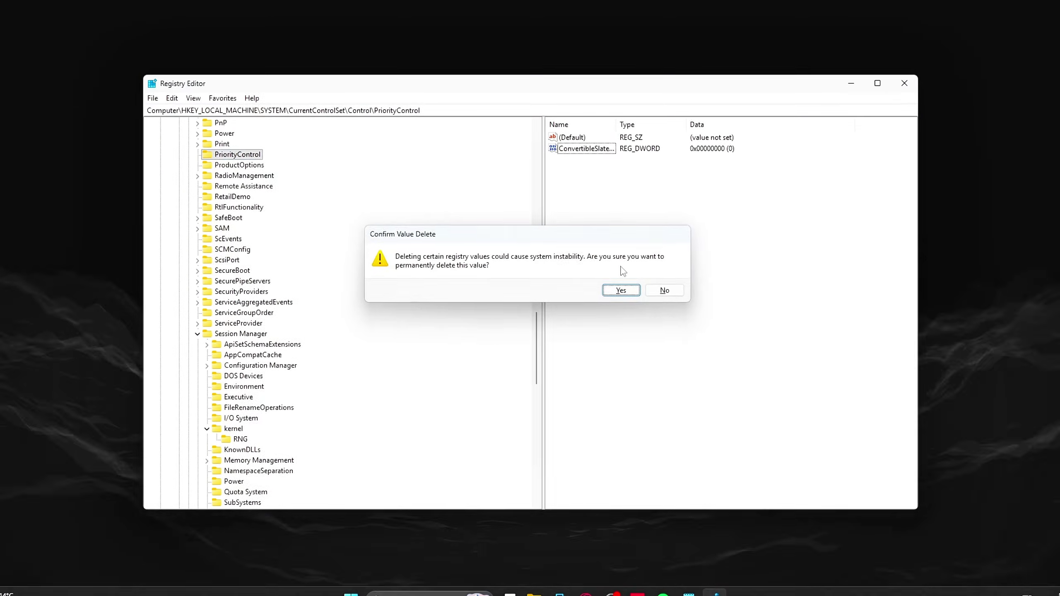
left_click(619, 290)
Recreate Win32PrioritySeparation as a 32-bit DWORD and save it as decimal 26.
right_click(624, 276)
mouse_move(648, 279)
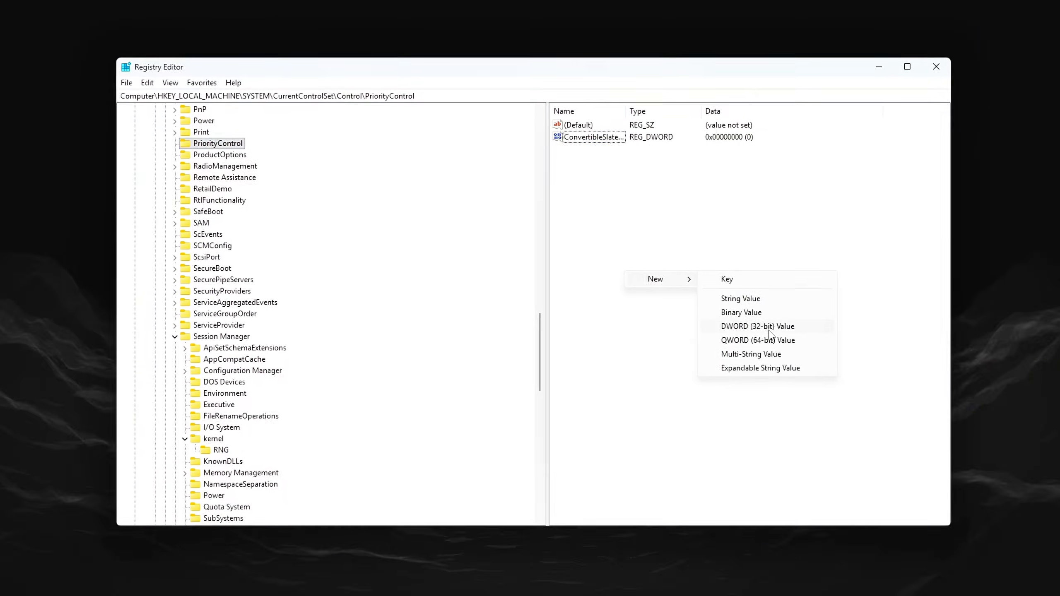
left_click(735, 331)
type("Win32PrioritySeparation")
key("Return")
key("Return")
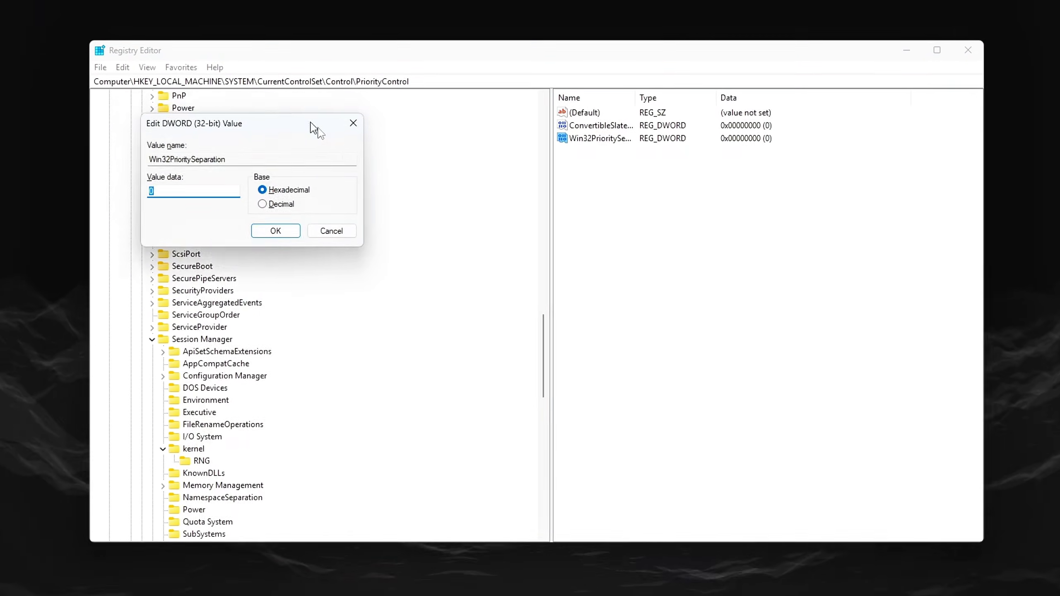
left_click_drag(314, 131, 765, 332)
type("26")
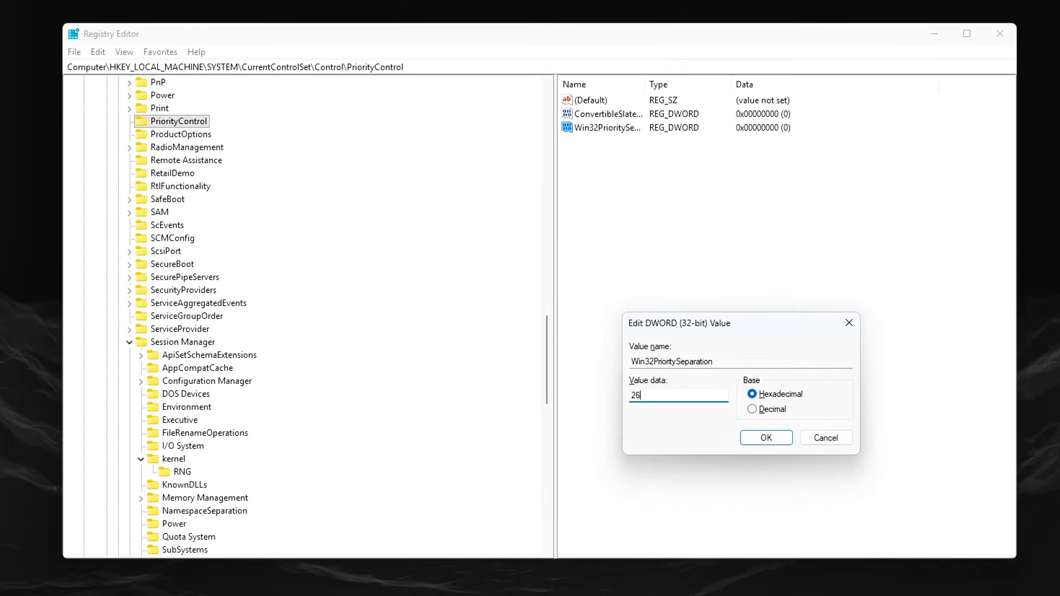
left_click(774, 411)
double_click(675, 399)
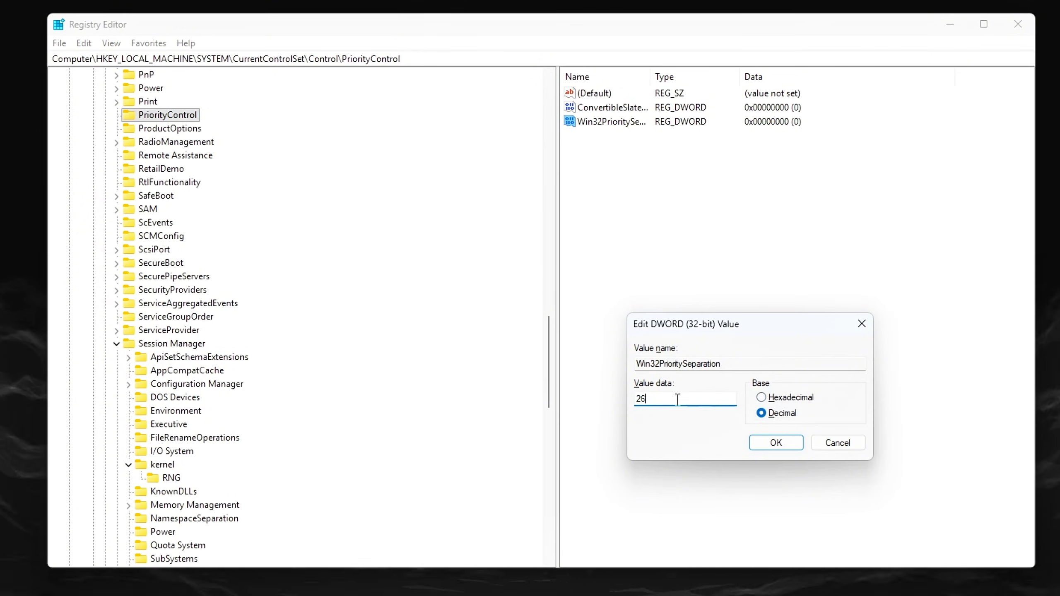
left_click(788, 447)
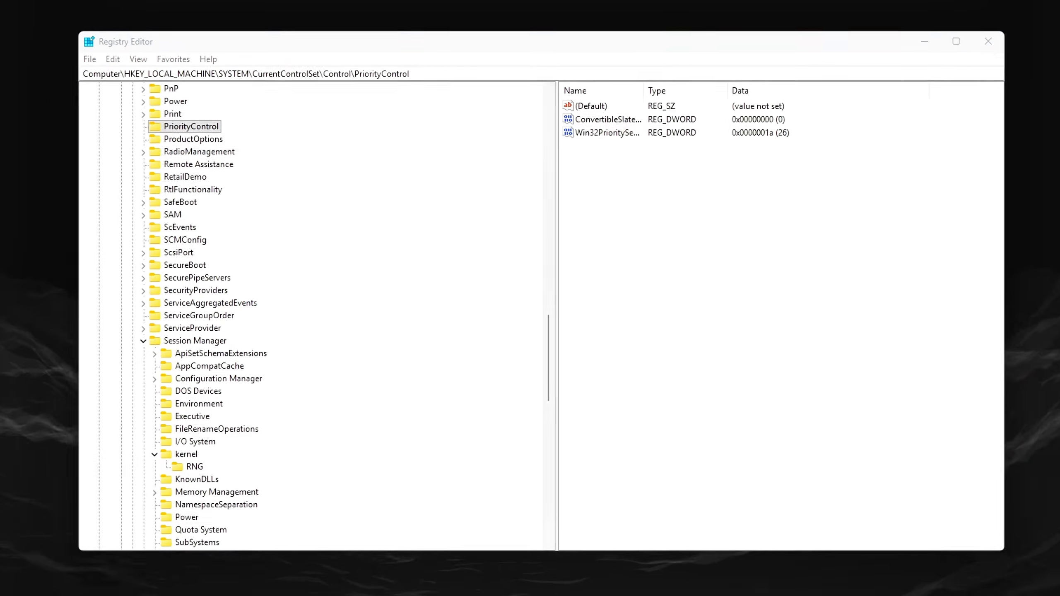
Go to the Multimedia\SystemProfile key and inspect SystemResponsiveness without changing it.
left_click(542, 74)
key("BackSpace")
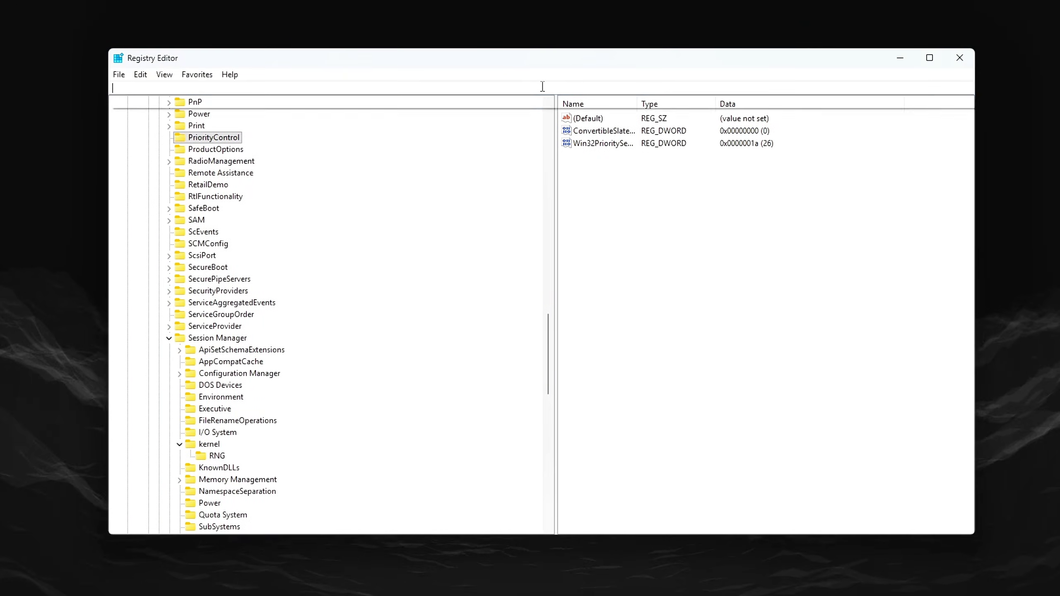
type("Computer\\HKEY_LOCAL_MACHINE\\SOFTWARE\\Microsoft\\Windows NT\\CurrentVersion\\Multimedia\\SystemProfile")
key("Return")
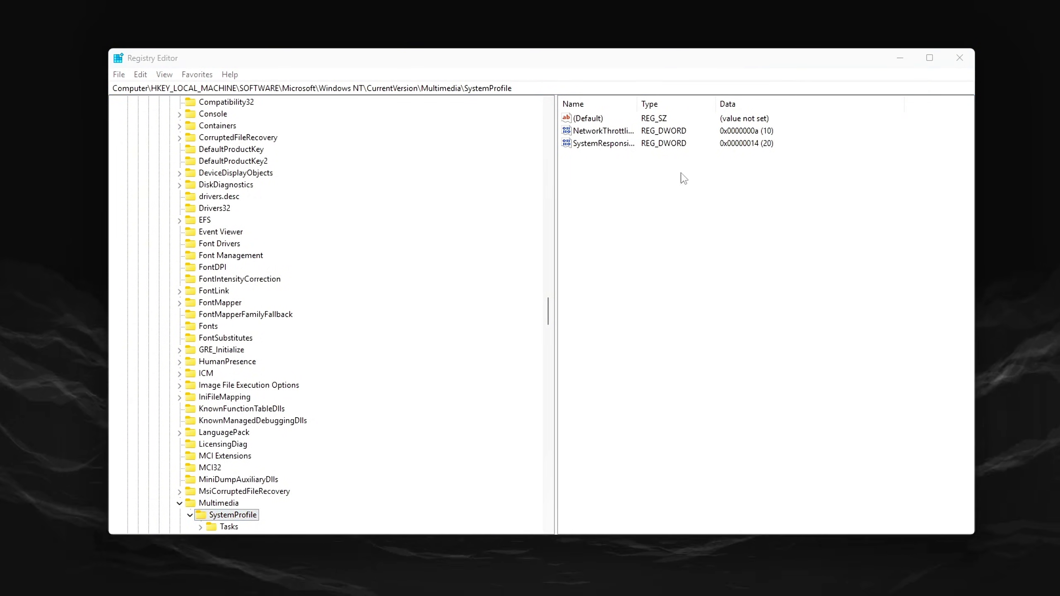
double_click(600, 146)
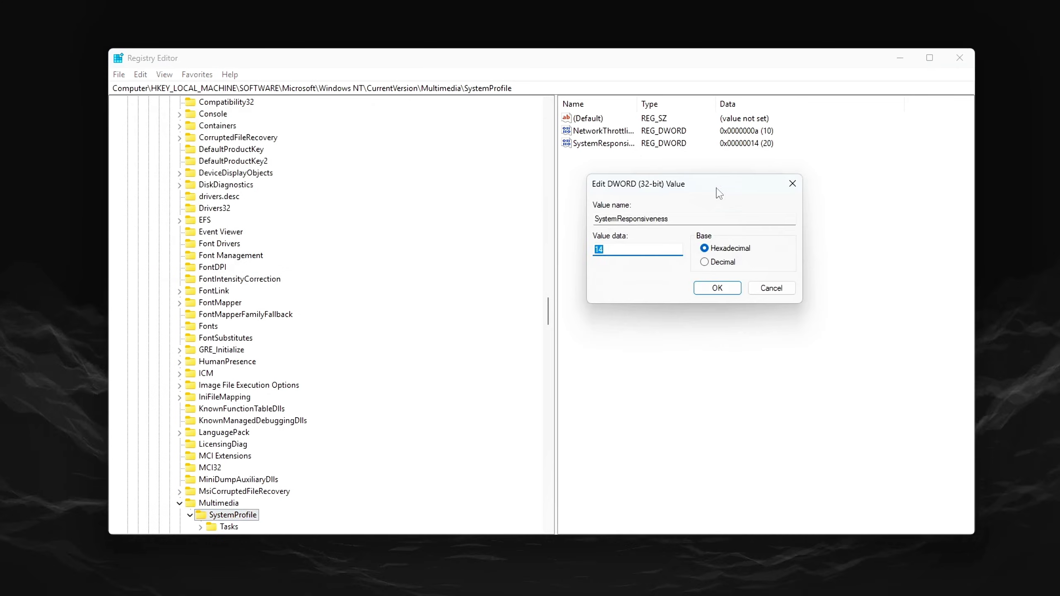
left_click(789, 191)
Delete SystemResponsiveness and recreate it as a 32-bit DWORD with value 0.
key("Delete")
key("Return")
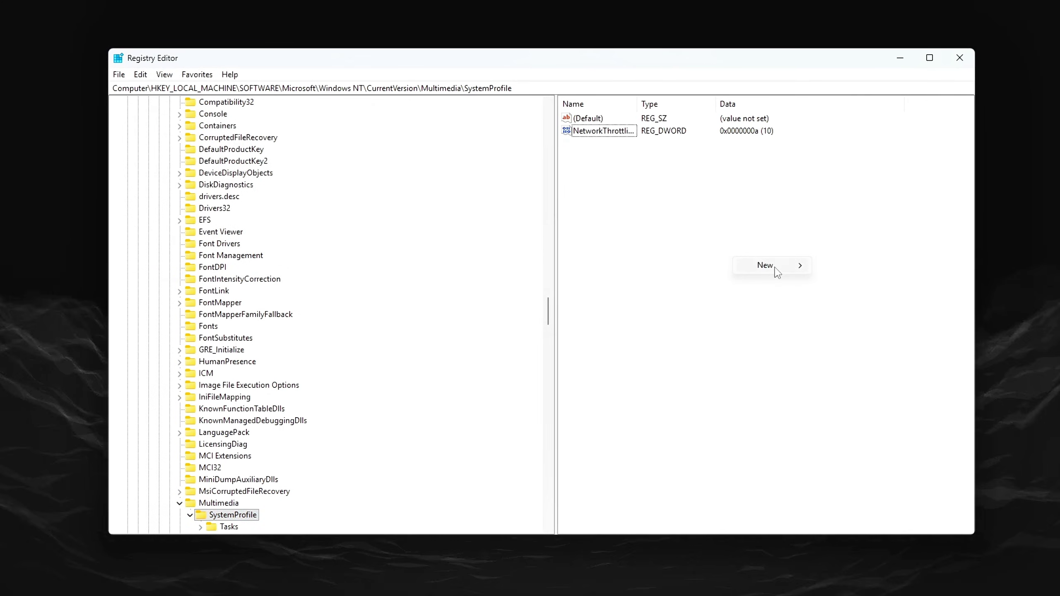
key("Return")
key("Return")
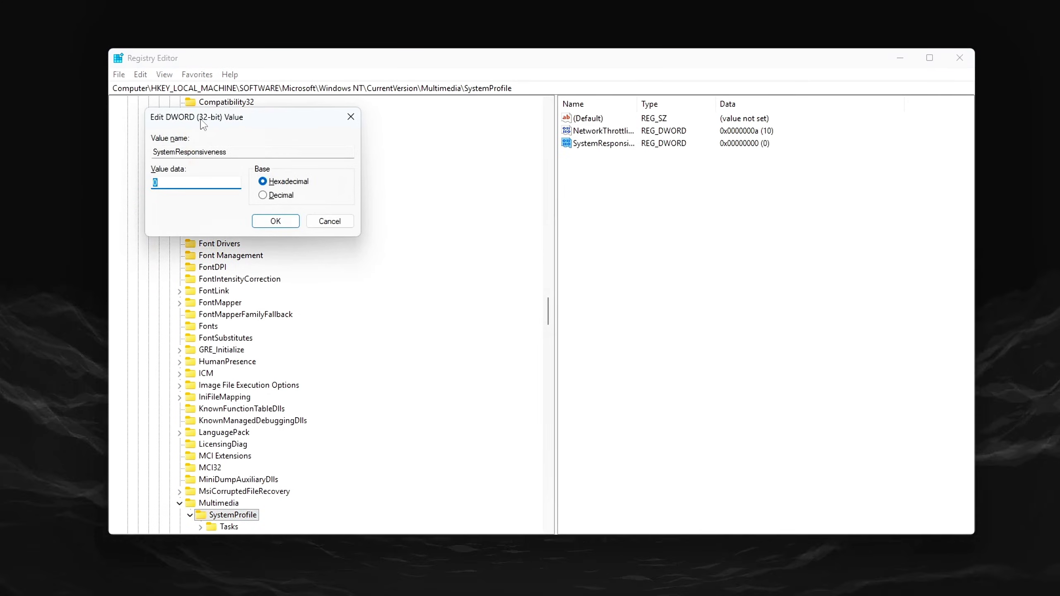
left_click_drag(205, 117, 647, 235)
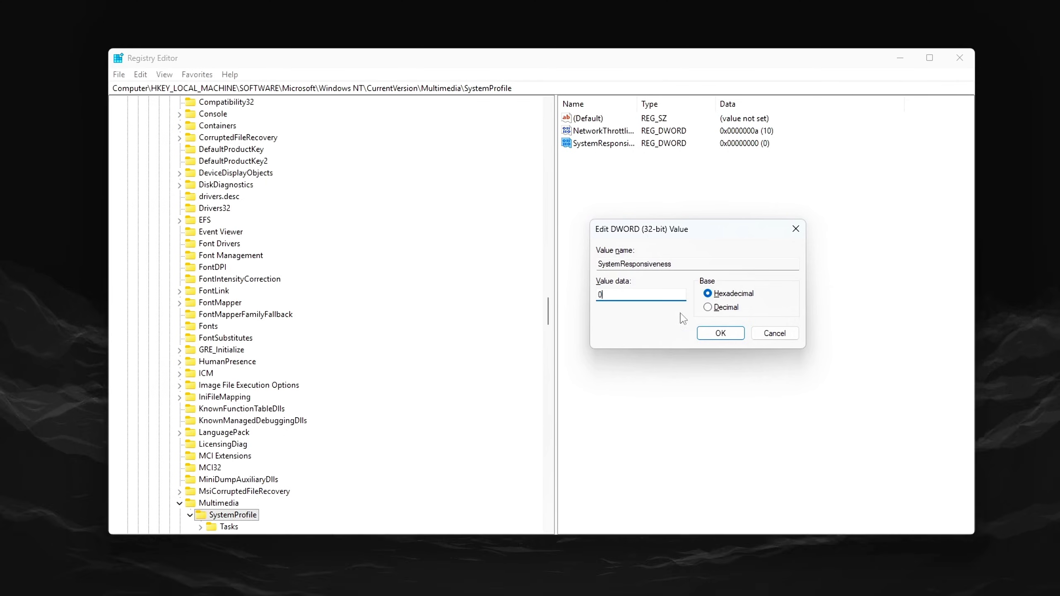
left_click(721, 334)
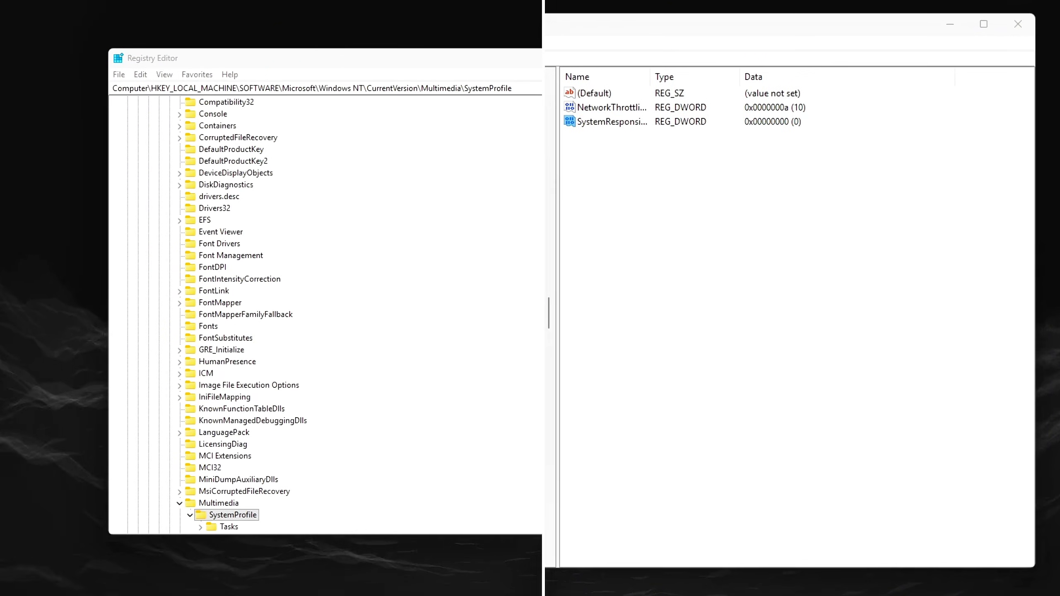
Open the Tasks\Games key and save Scheduling Category as High.
key("Return")
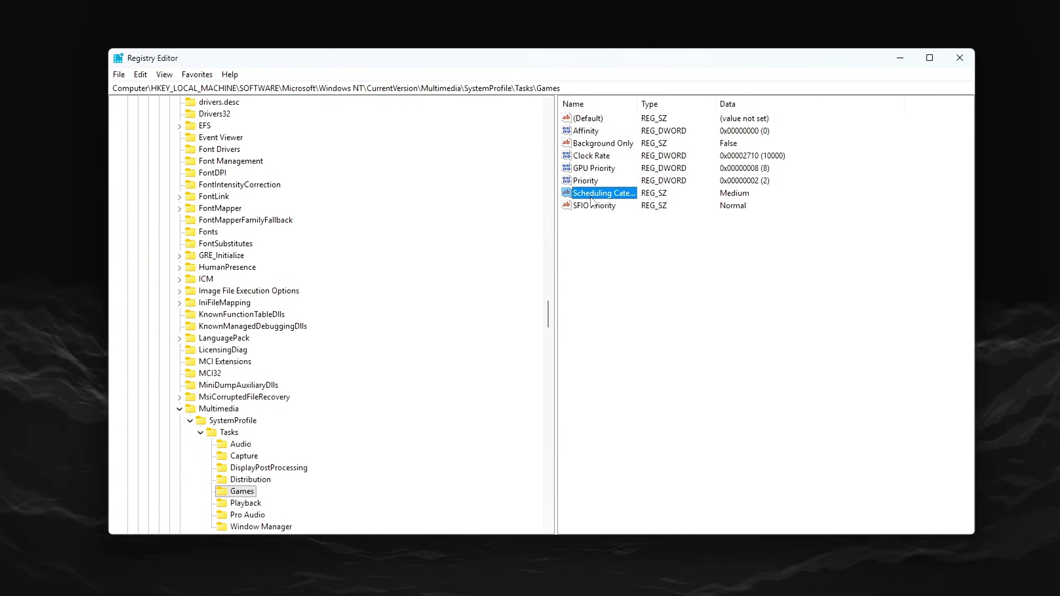
double_click(597, 195)
left_click_drag(301, 127, 782, 363)
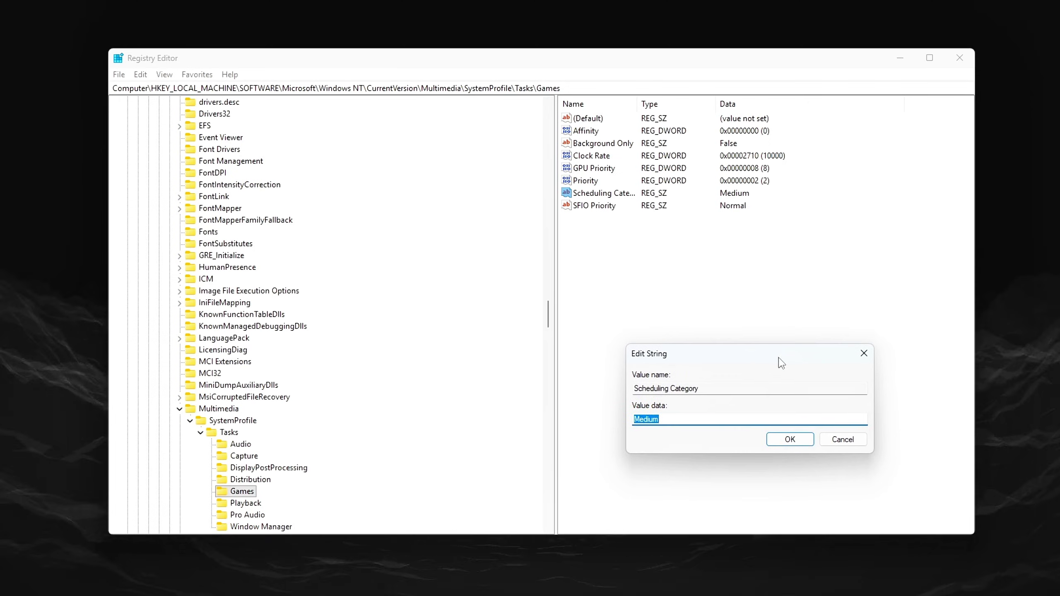
key("Return")
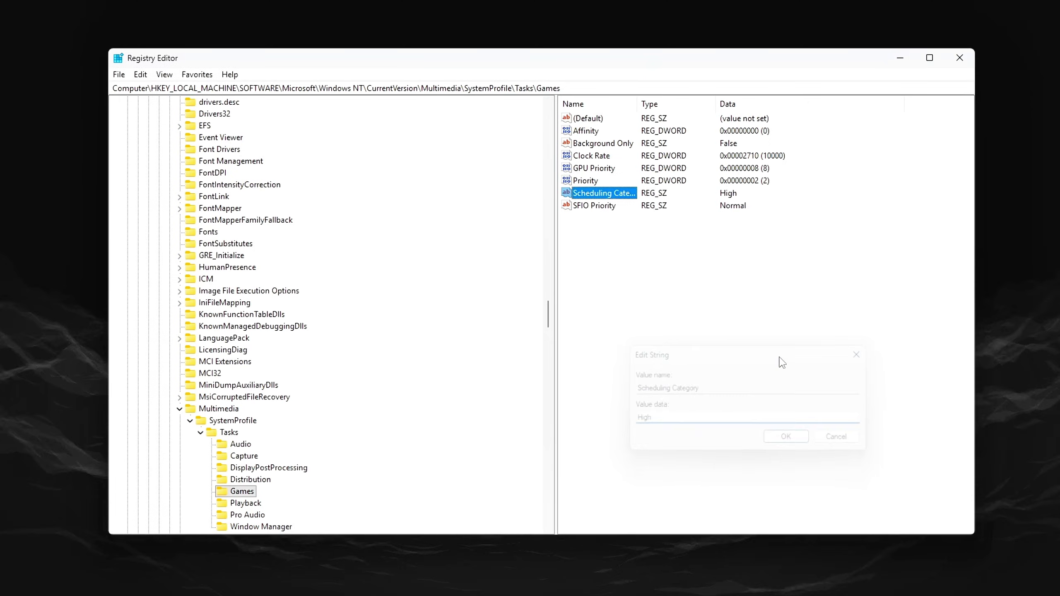
Set the Games Priority to 6 and leave GPU Priority unchanged at 8.
double_click(592, 183)
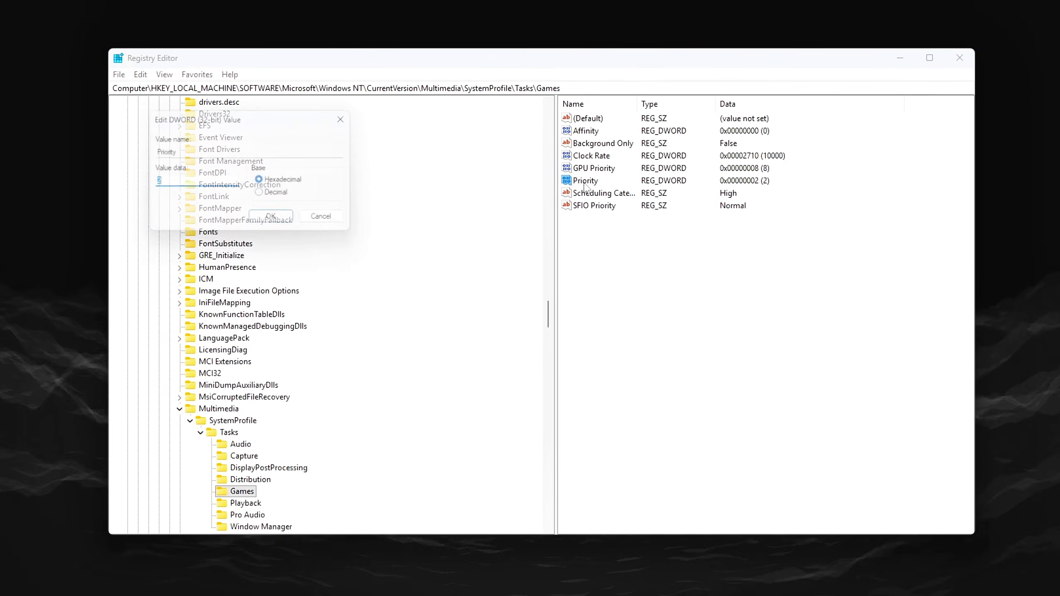
left_click_drag(301, 129, 765, 314)
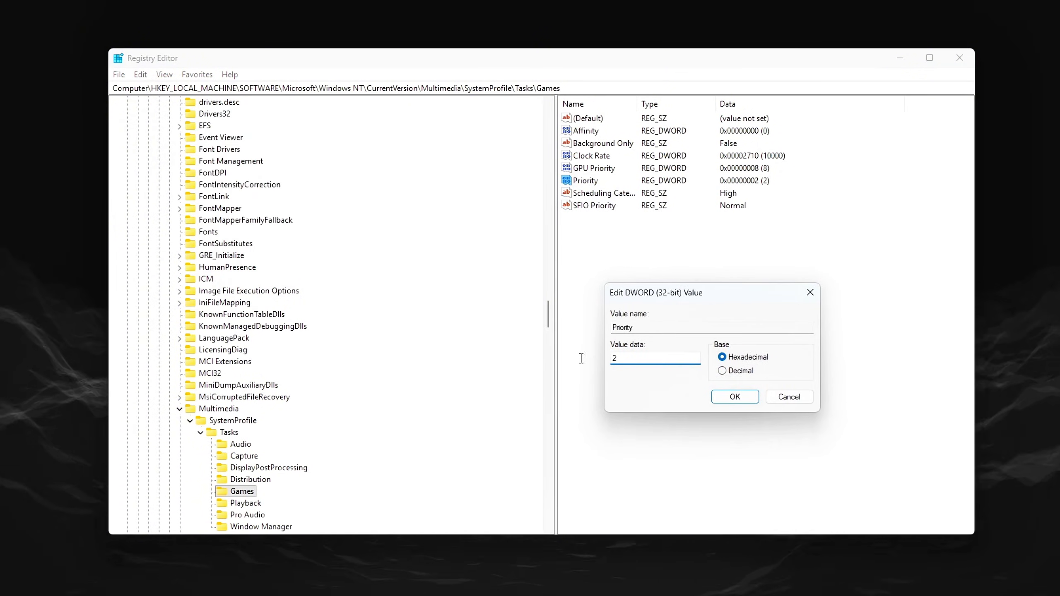
left_click(741, 399)
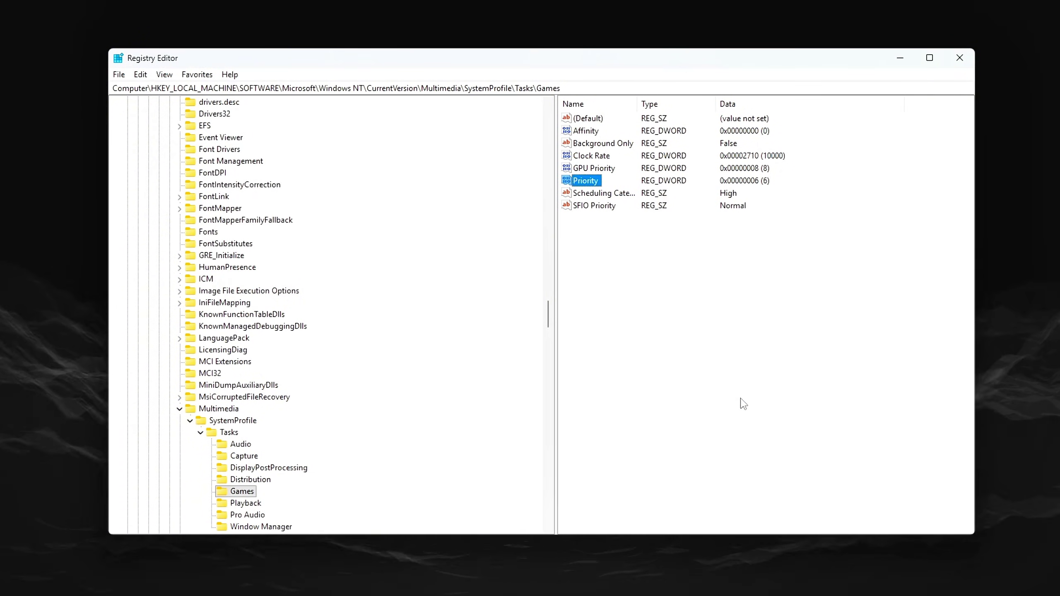
double_click(588, 169)
left_click_drag(284, 116, 751, 286)
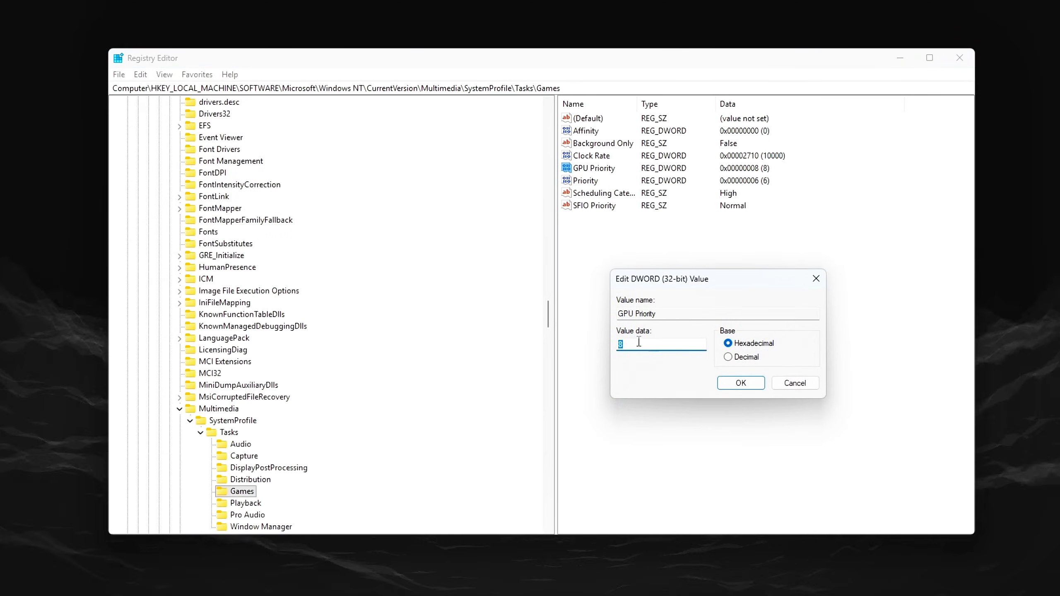
left_click(736, 381)
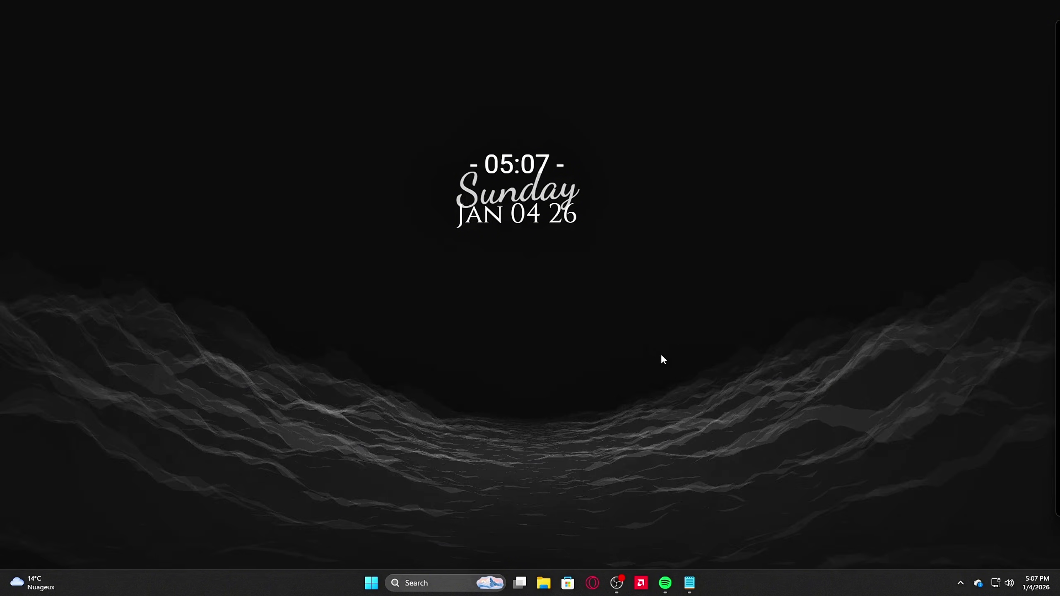
Open an administrator Command Prompt and disable the WinSAT scheduled task with schtasks.
key("super")
type("cmd")
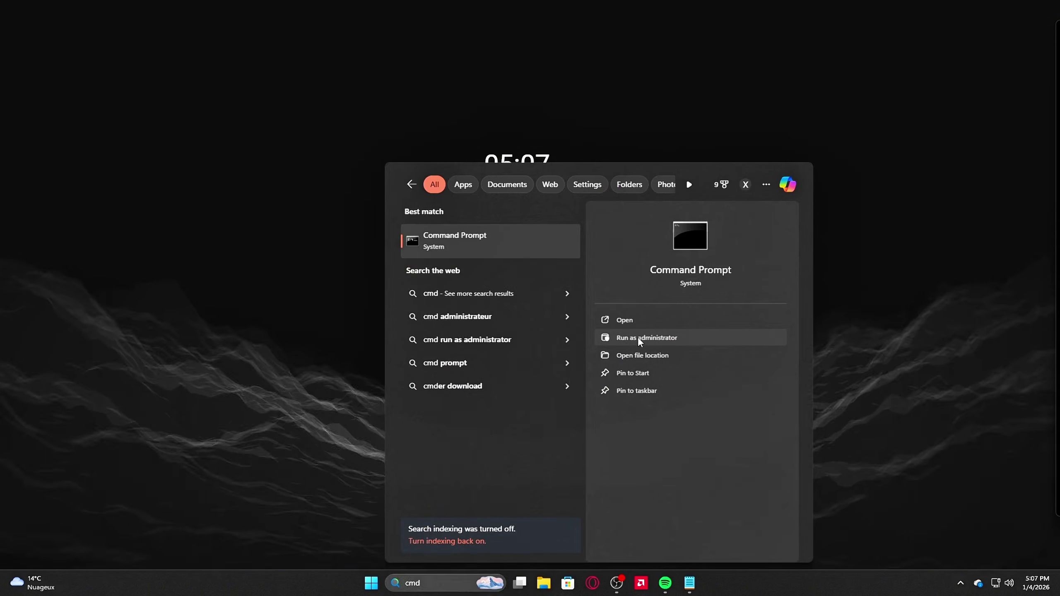
left_click(639, 338)
left_click_drag(523, 113, 636, 168)
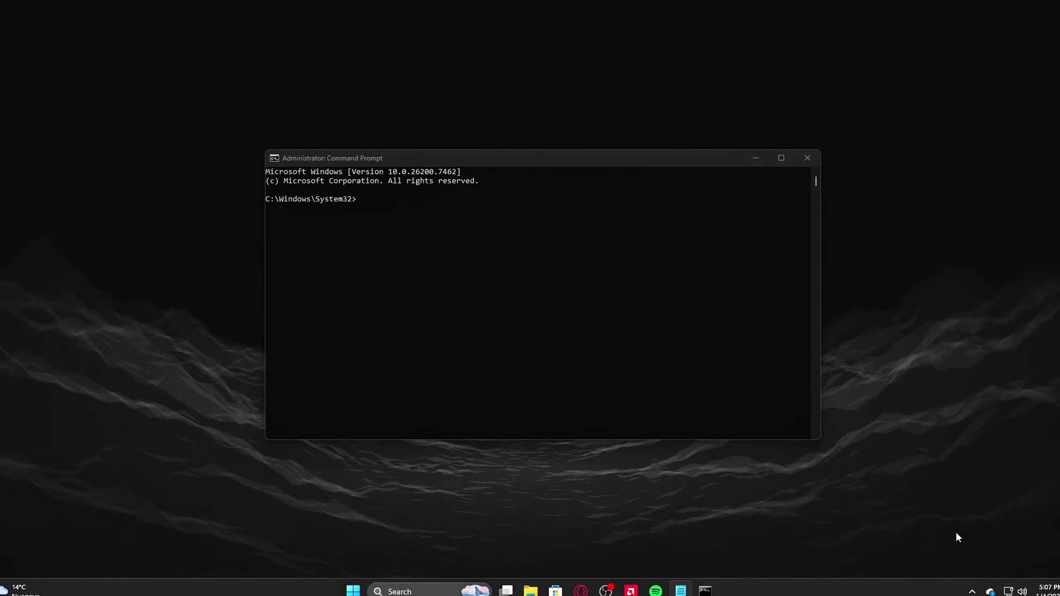
type("schtasks /Change /TN \"\\Microsoft\\Windows\\Maintenance\\WinSAT\" /Disable")
key("Return")
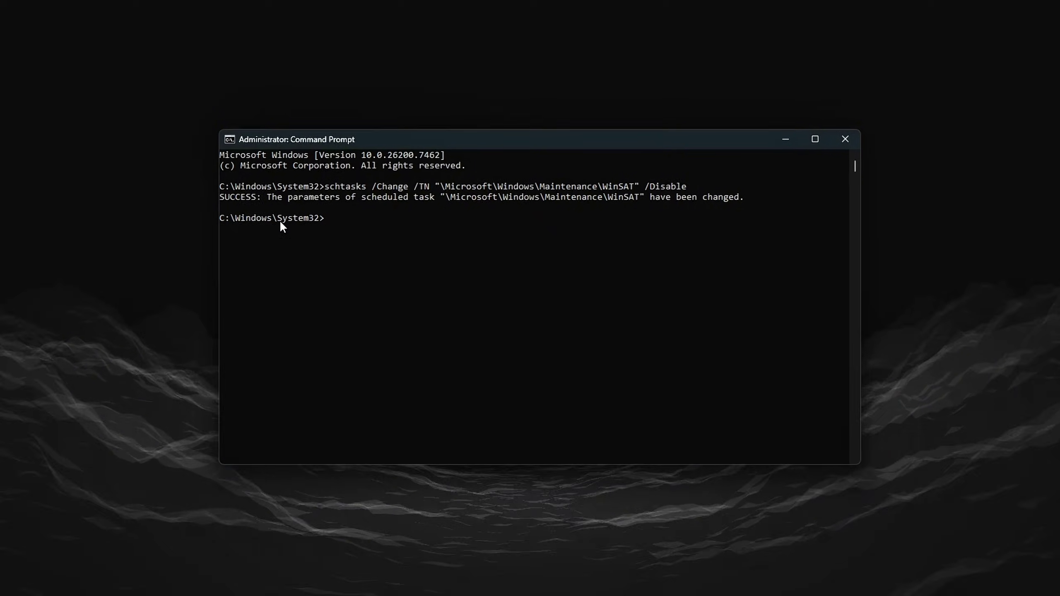
left_click_drag(281, 223, 733, 302)
key("Return")
key("Return")
key("Return")
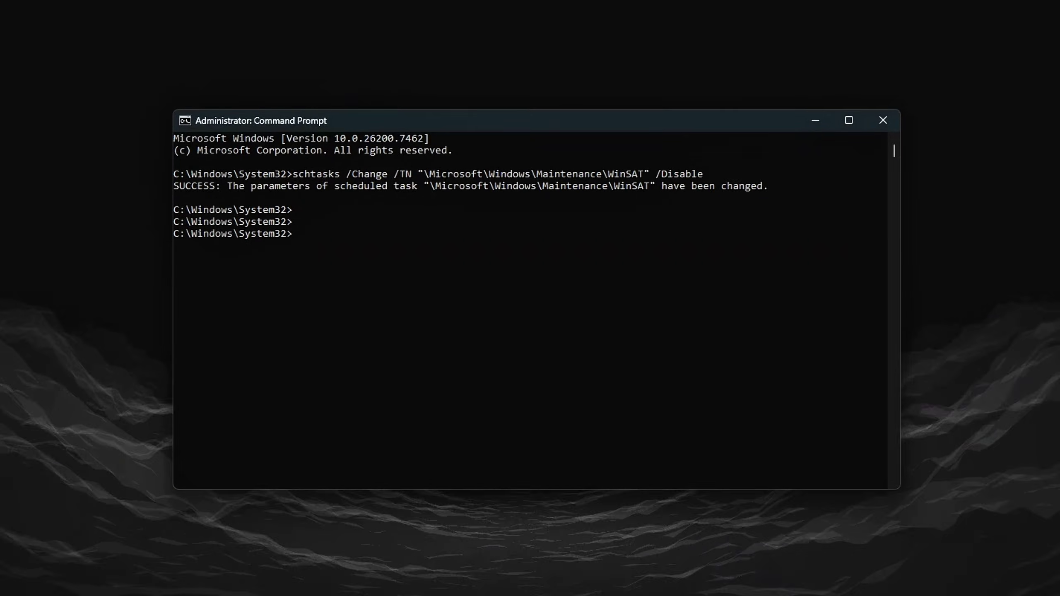
Try disabling the ProgramDataUpdater task, which returns a task-not-found error.
type("schtasks /Change /TN \"\\Microsoft\\Windows\\Application Experience\\ProgramDataUpdater\" /Disable")
key("Return")
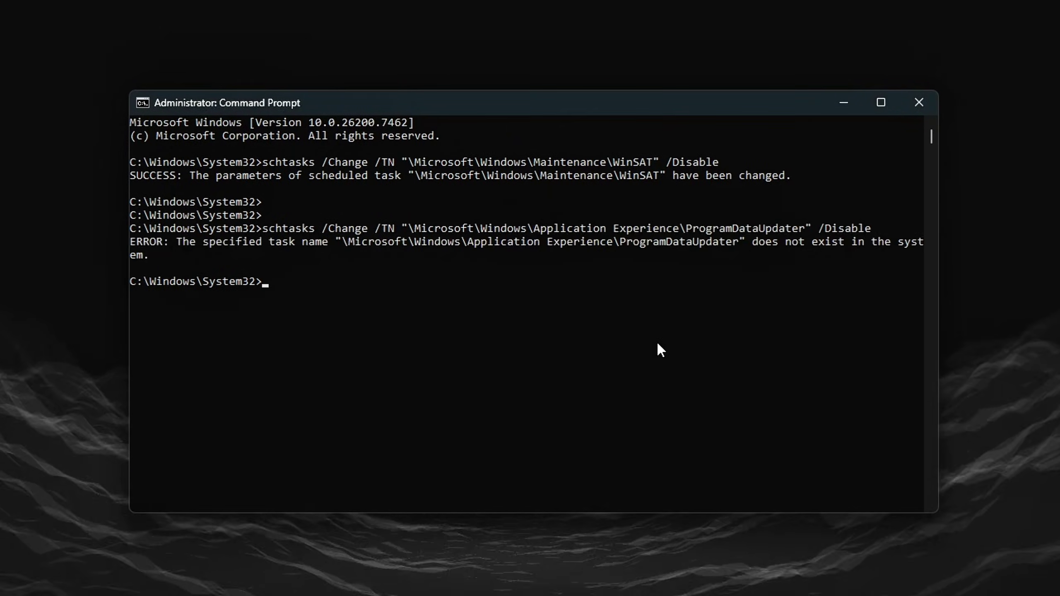
left_click_drag(361, 243, 626, 242)
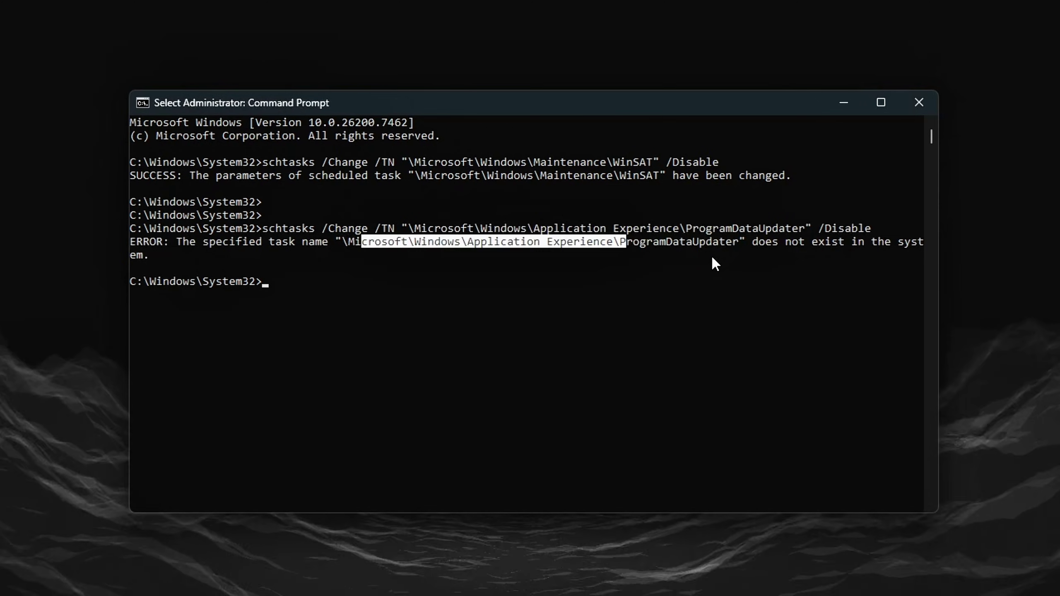
key("Return")
key("Return")
key("Return")
key("Return")
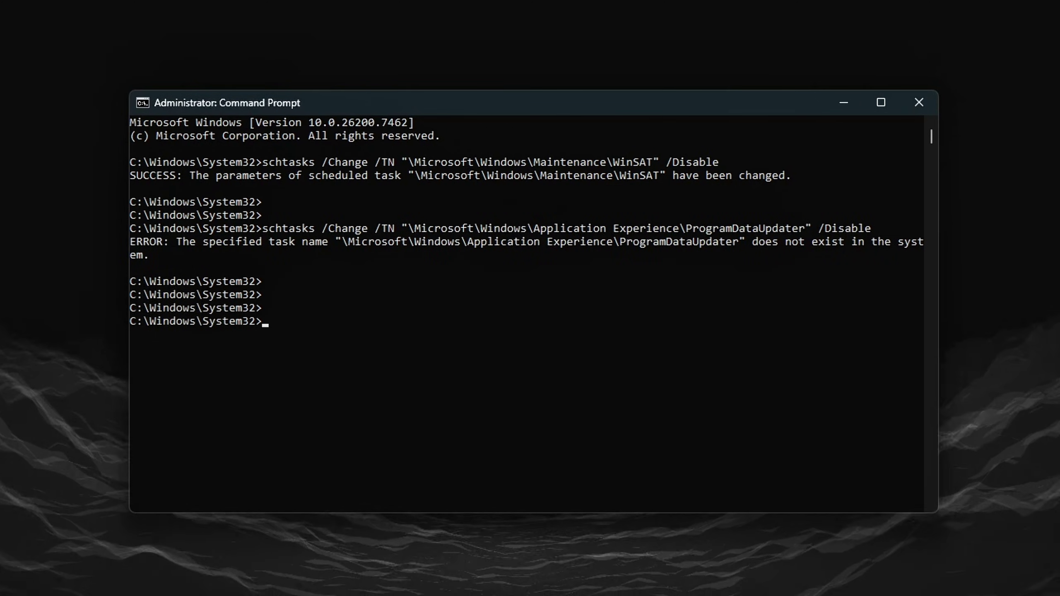
Disable the Consolidator scheduled task with schtasks.
type("schtasks /Change /TN \"\\Microsoft\\Windows\\Customer Experience Improvement Program\\Consolidator\" /Disable")
key("Return")
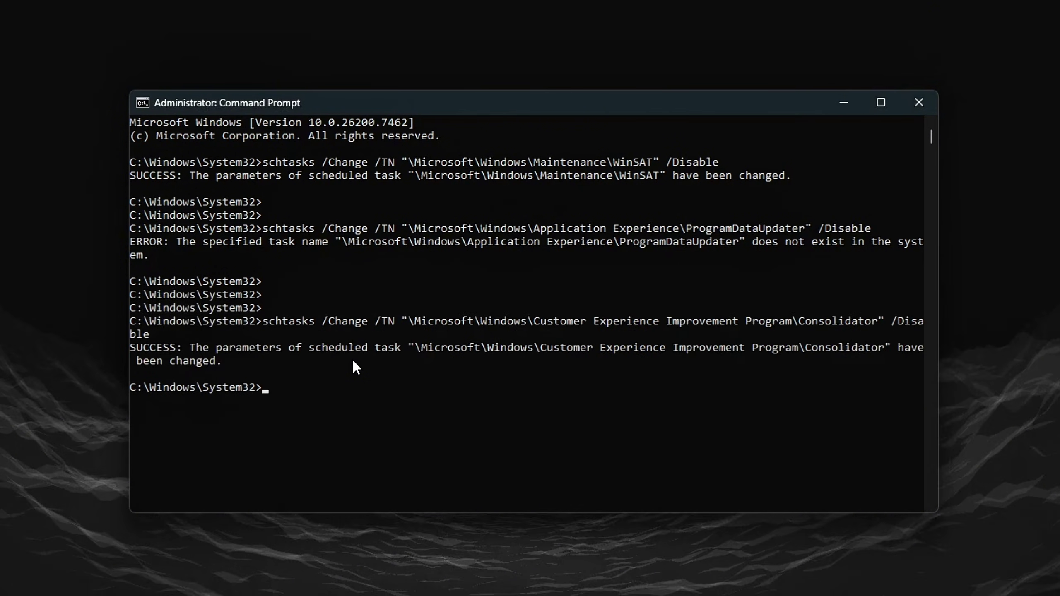
left_click_drag(241, 371, 162, 342)
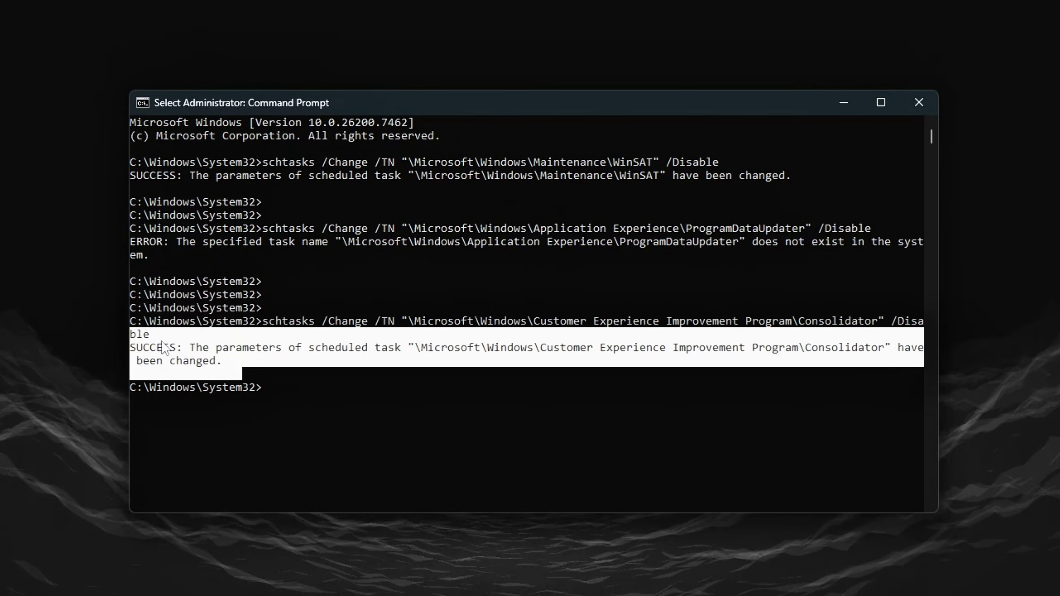
key("Return")
key("Return")
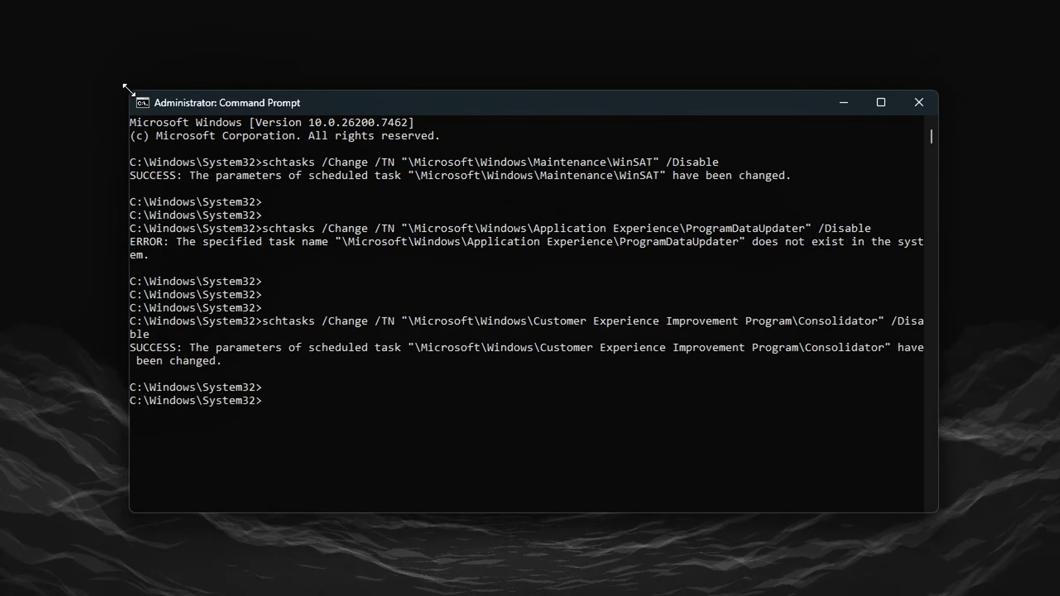
left_click_drag(127, 89, 154, 71)
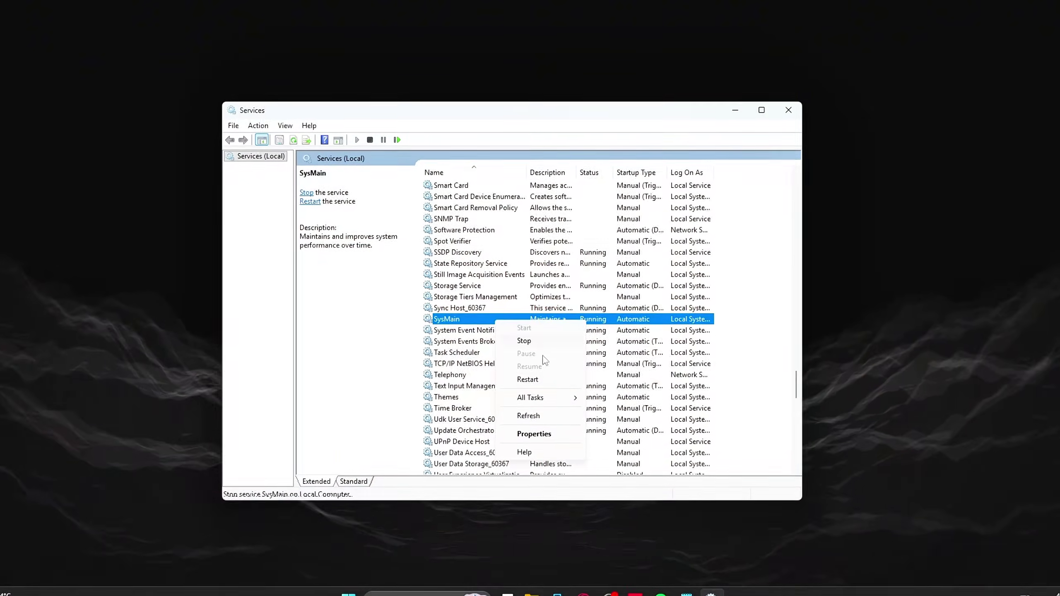
Open SysMain's properties and choose Disabled as its startup type.
left_click(534, 434)
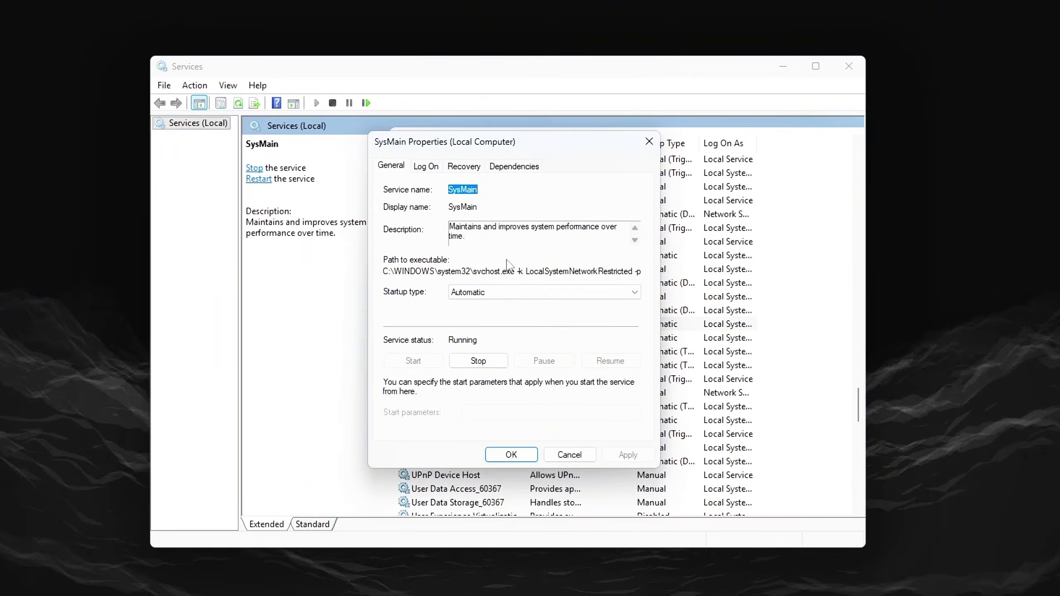
left_click(500, 292)
left_click(482, 337)
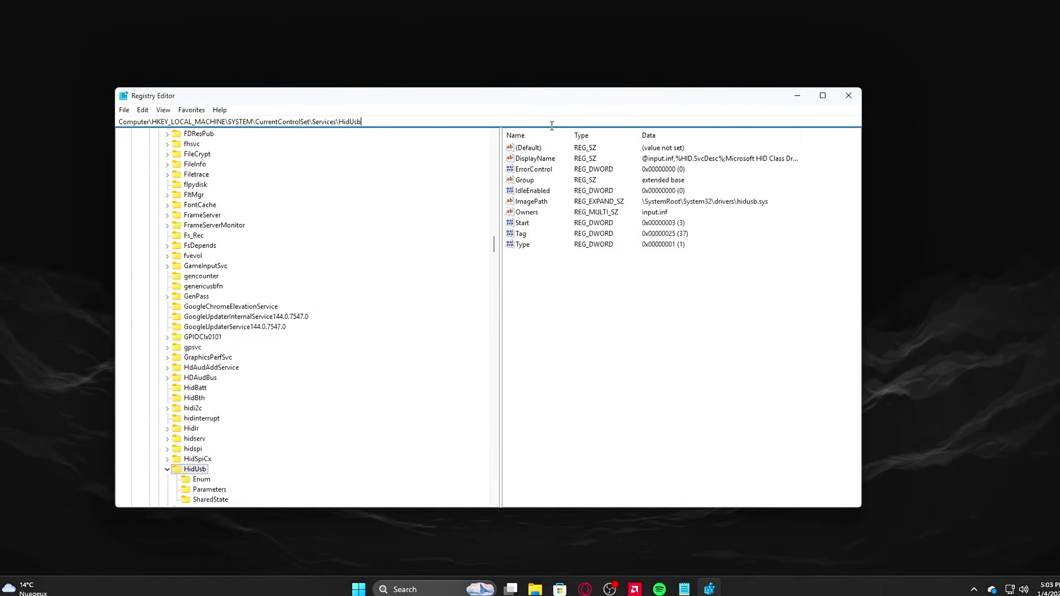
Jump to the Session Manager\kernel key and add a new 32-bit DWORD value.
type("Computer\\HKEY_LOCAL_MACHINE\\SYSTEM\\CurrentControlSet\\Control\\Session Manager\\kernel")
key("Return")
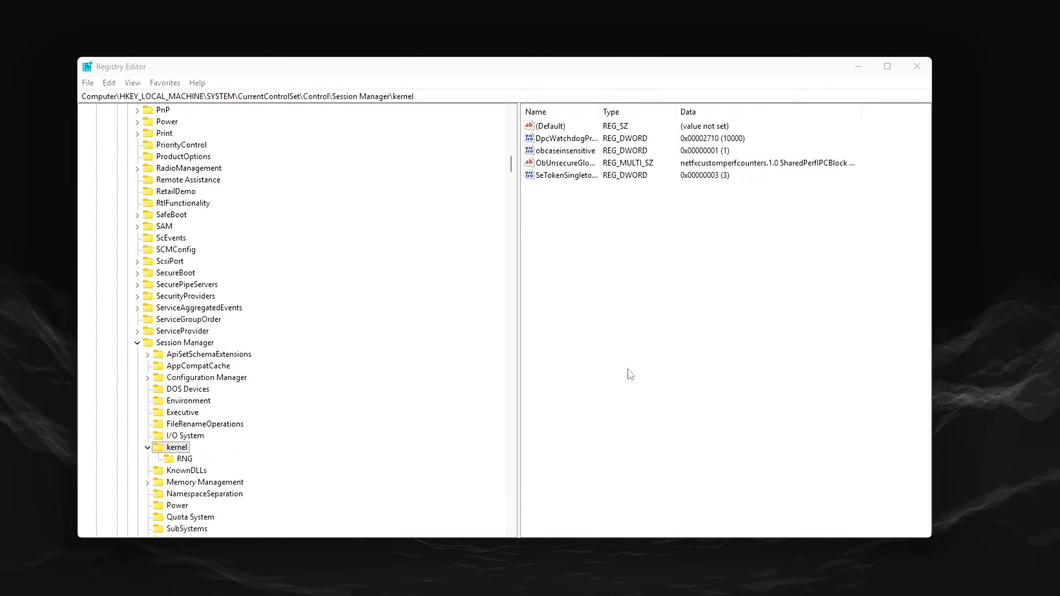
right_click(626, 312)
mouse_move(667, 318)
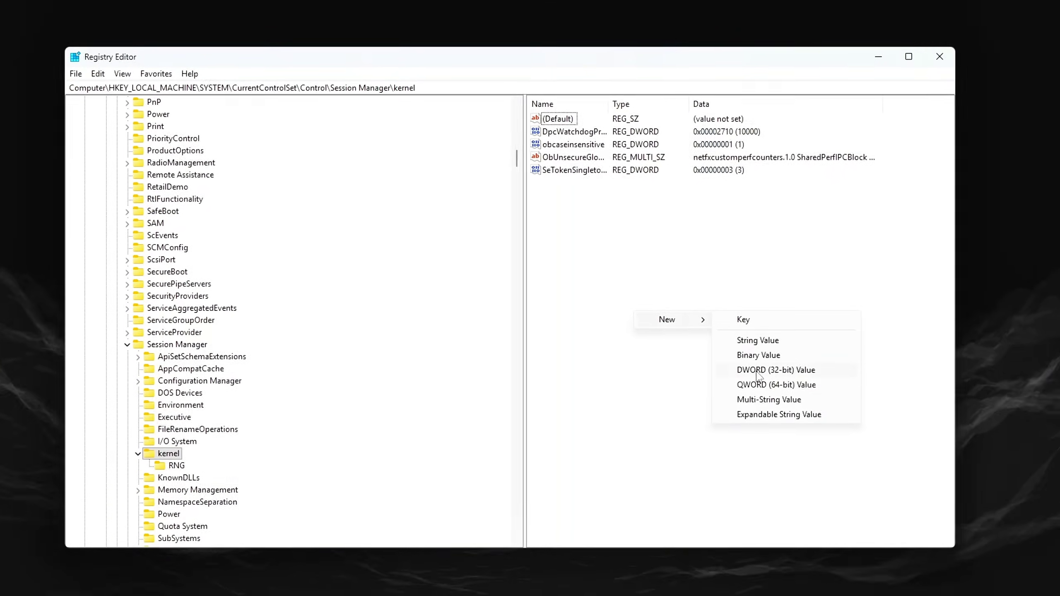
left_click(757, 370)
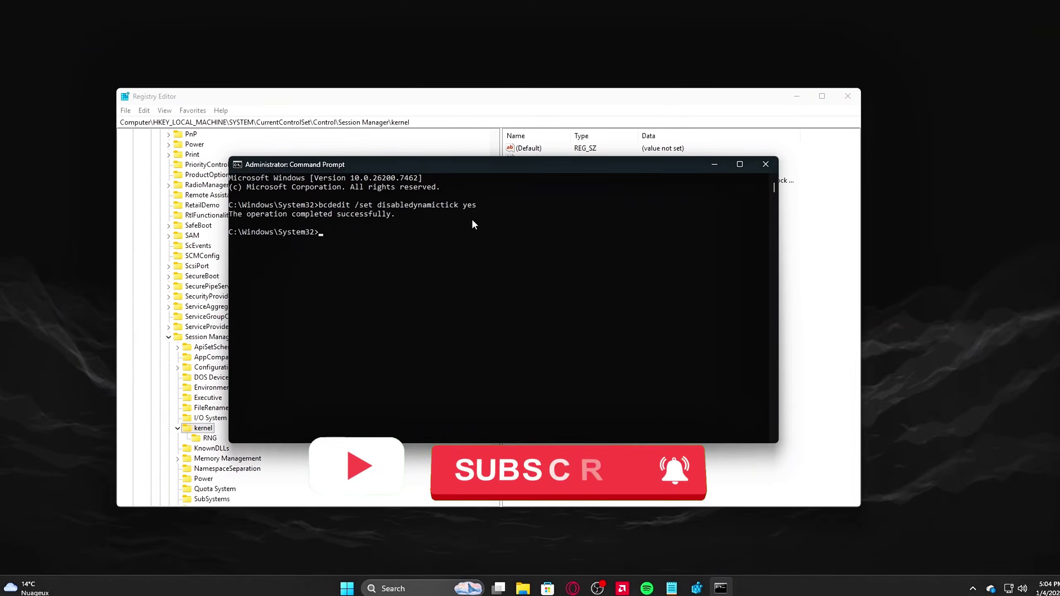
Run bcdedit /enum in the console and check disabledynamictick shows Yes.
left_click_drag(471, 203, 402, 212)
key("Up")
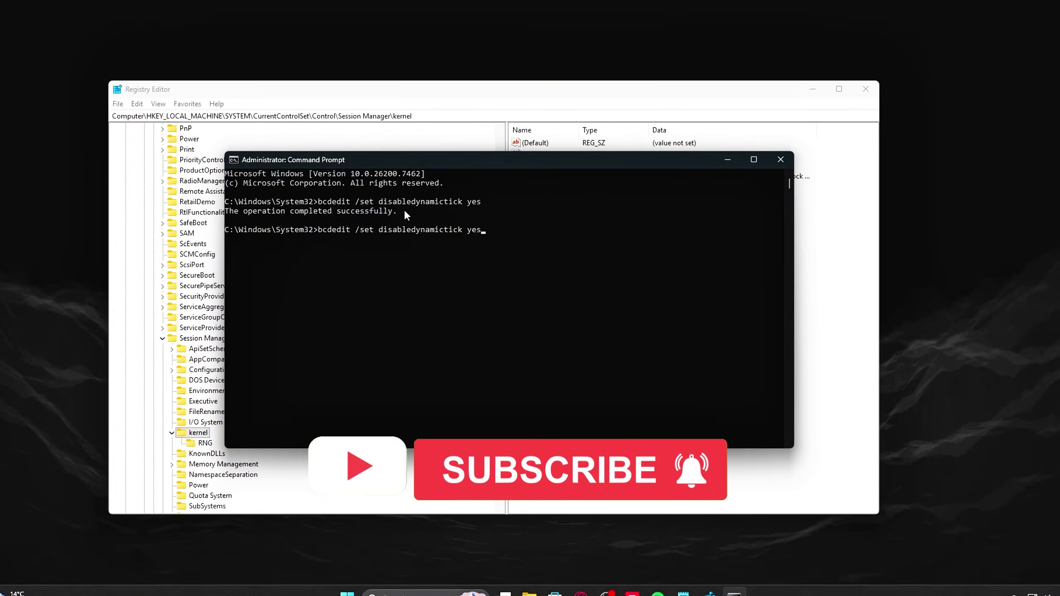
key("BackSpace")
key("BackSpace")
key("BackSpace")
key("BackSpace")
key("BackSpace")
key("BackSpace")
key("BackSpace")
key("BackSpace")
key("BackSpace")
key("BackSpace")
key("BackSpace")
key("BackSpace")
key("BackSpace")
key("BackSpace")
key("BackSpace")
key("BackSpace")
key("BackSpace")
key("BackSpace")
key("BackSpace")
key("BackSpace")
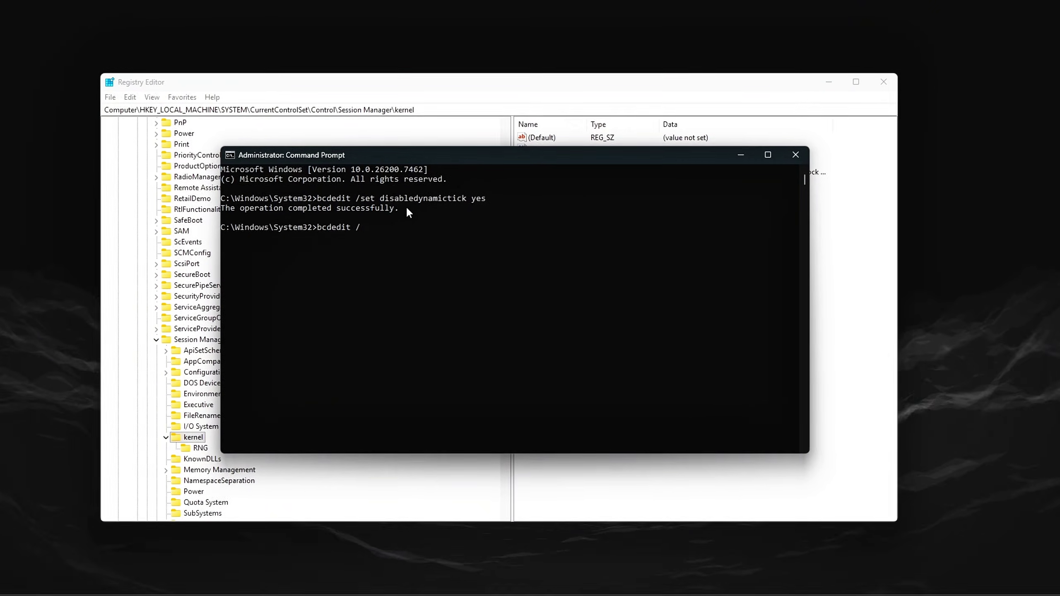
key("Return")
key("Up")
type("enum")
key("Return")
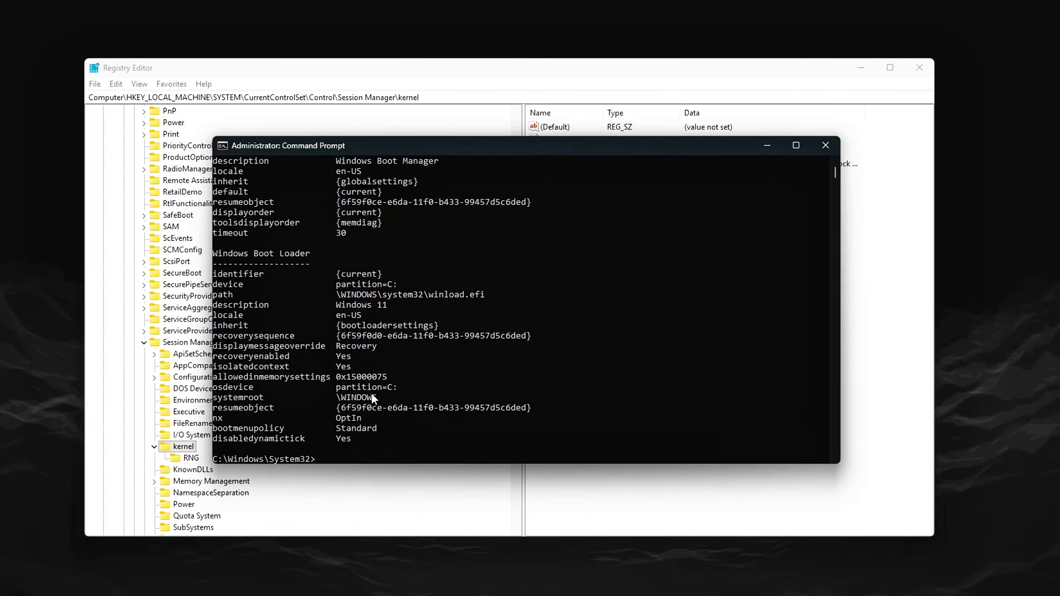
scroll(821, 159, "up", 6)
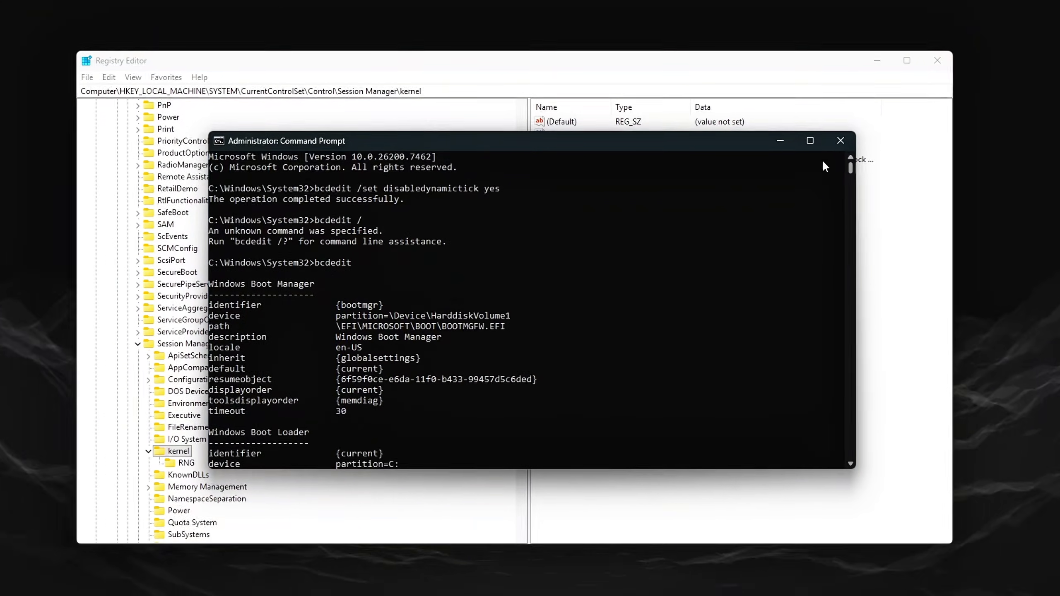
left_click_drag(500, 188, 325, 189)
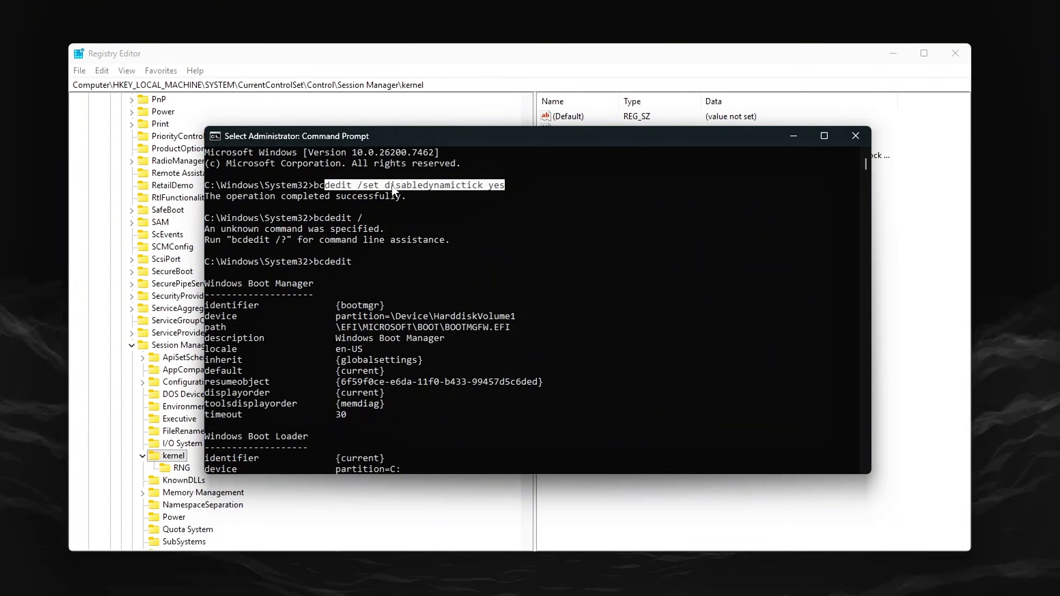
key("Return")
key("Return")
key("Return")
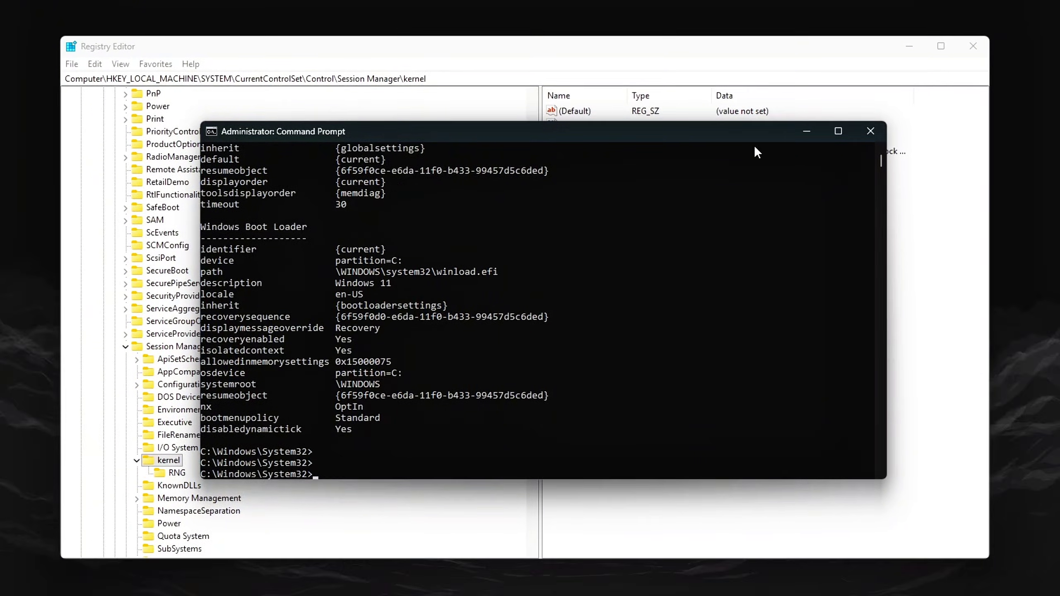